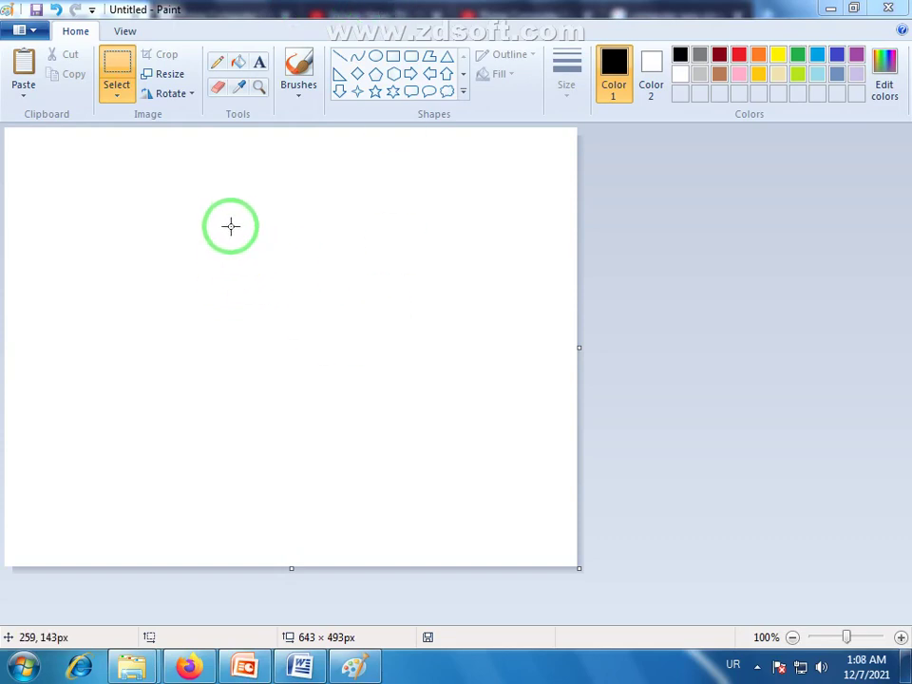
Enlarge the canvas to about 1013 × 554 px and draw a black-outlined ellipse about 167 × 185 px in its upper-left area
drag(578, 568, 899, 618)
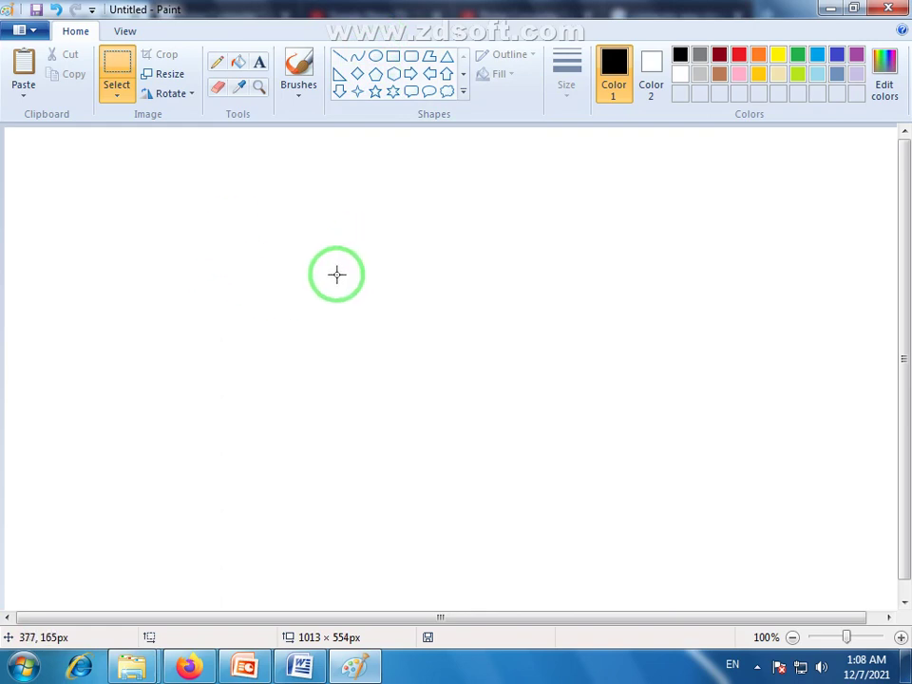
click(376, 59)
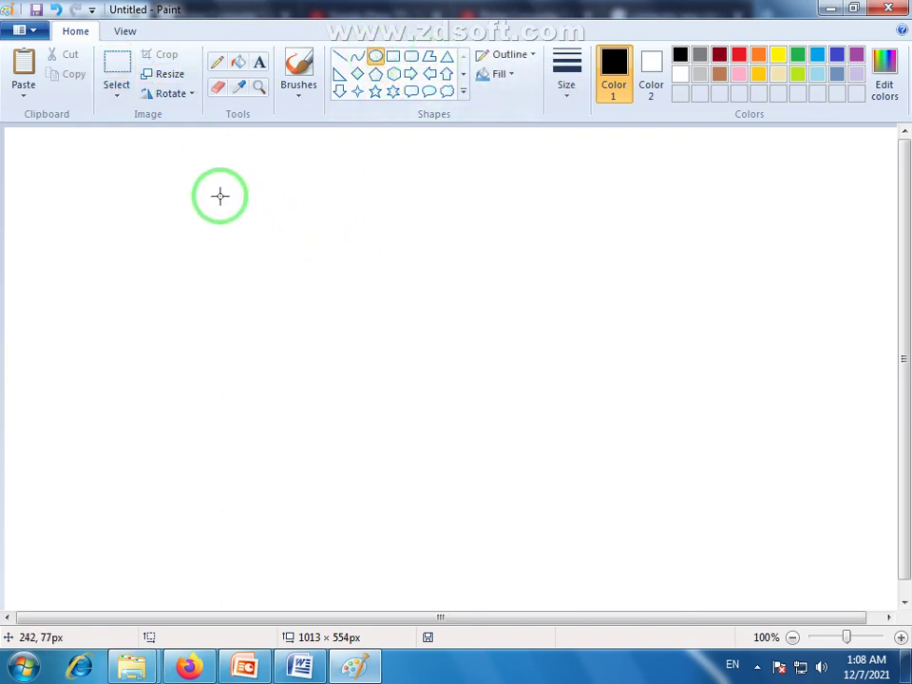
drag(220, 196, 369, 360)
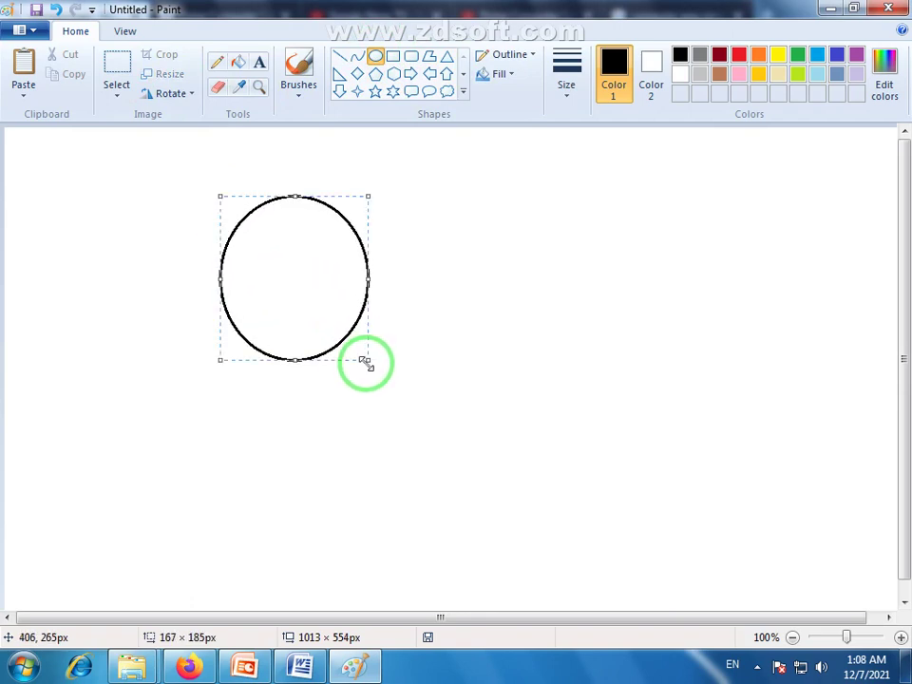
click(402, 310)
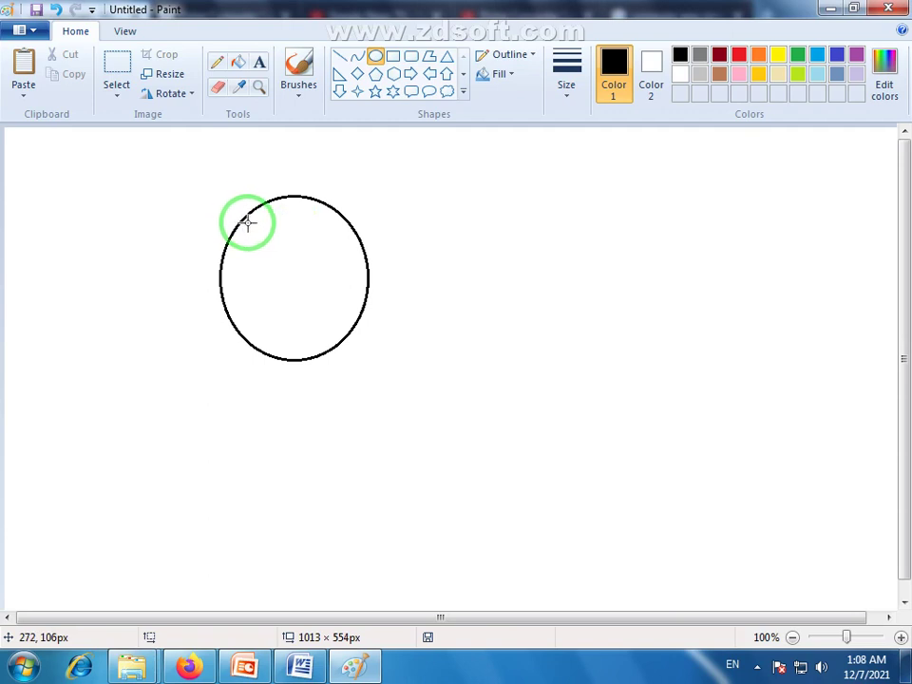
Draw a concentric ellipse about 149 × 166 px inside the first and fill the gap between them black
drag(246, 221, 356, 347)
drag(247, 226, 228, 204)
drag(356, 346, 351, 351)
drag(230, 276, 227, 275)
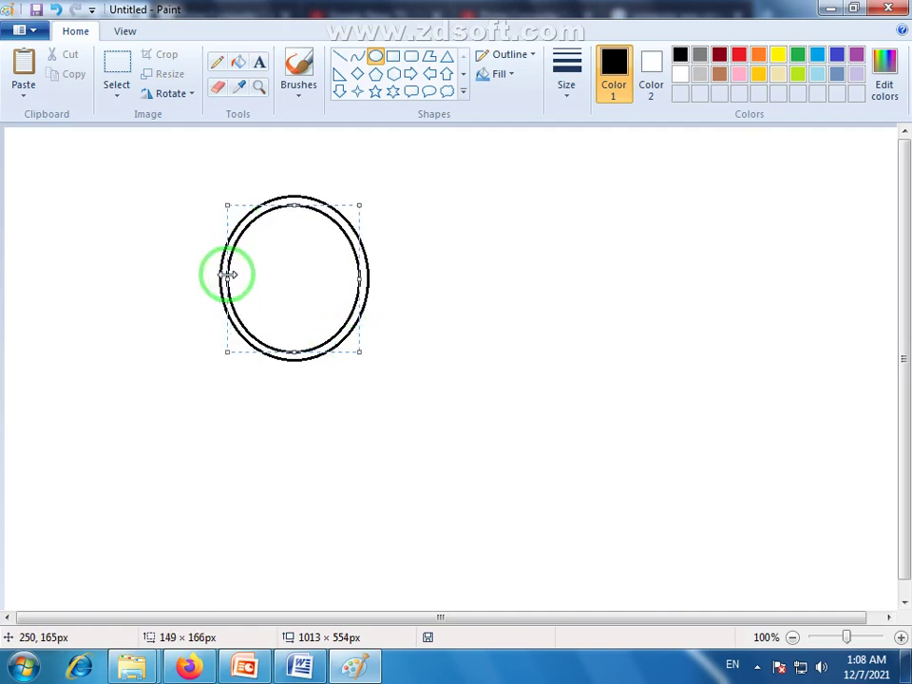
click(446, 310)
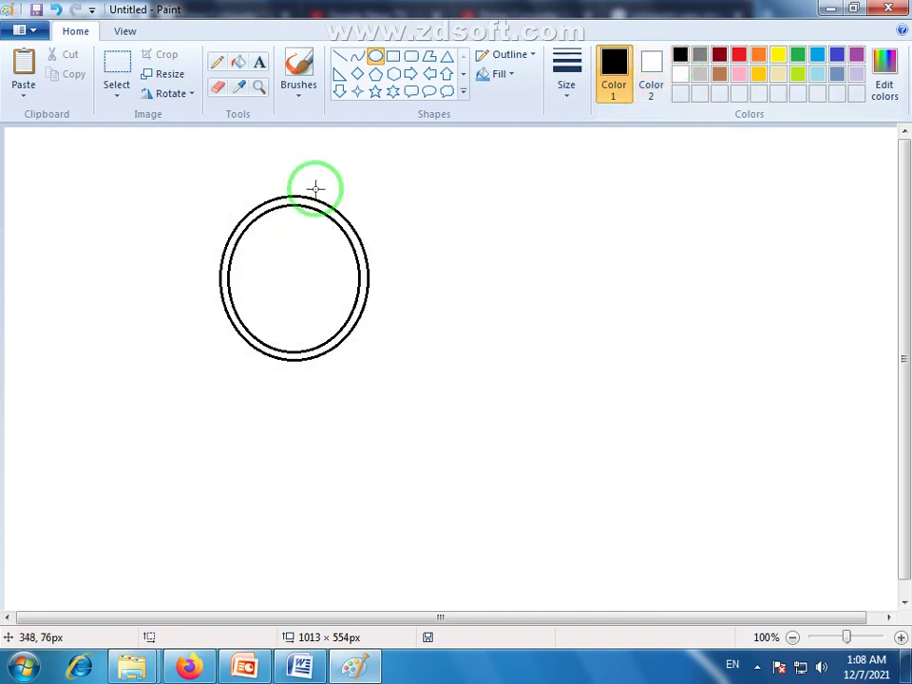
click(249, 67)
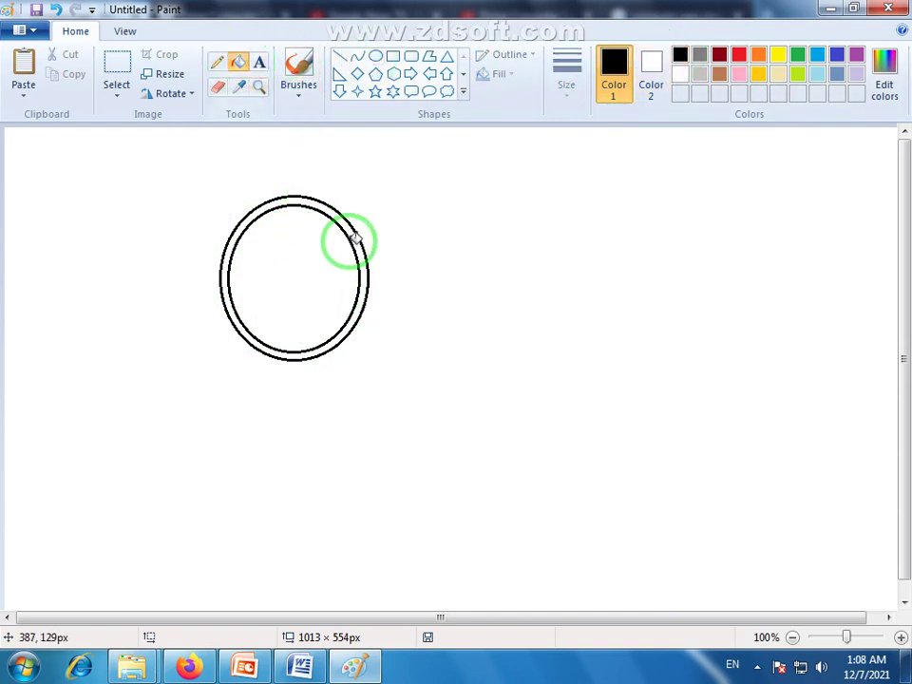
click(353, 236)
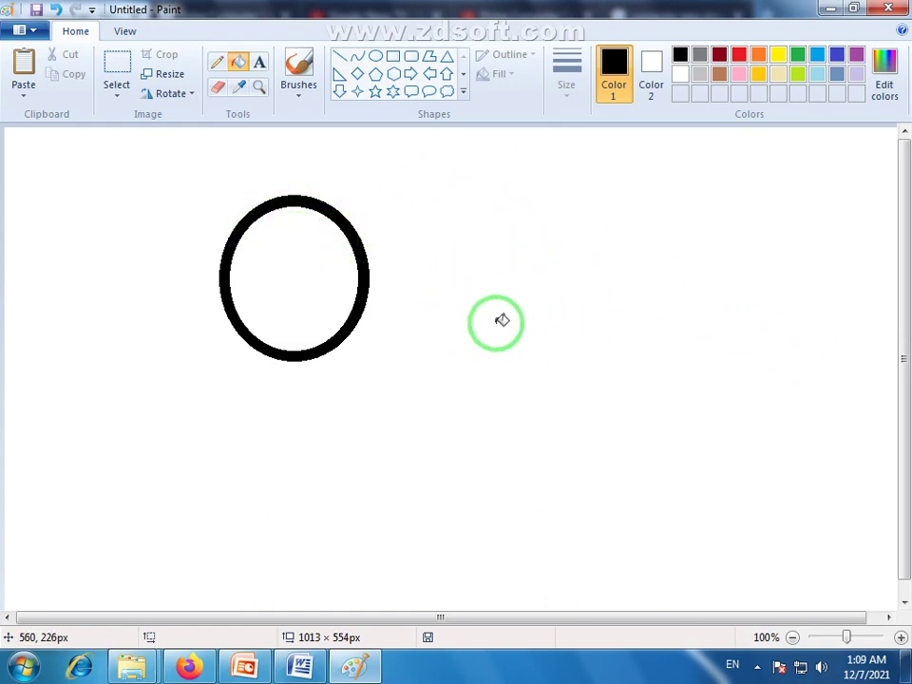
Select the black ring and place two copies in a row beside it and a spare copy in the canvas's lower-right area
click(117, 68)
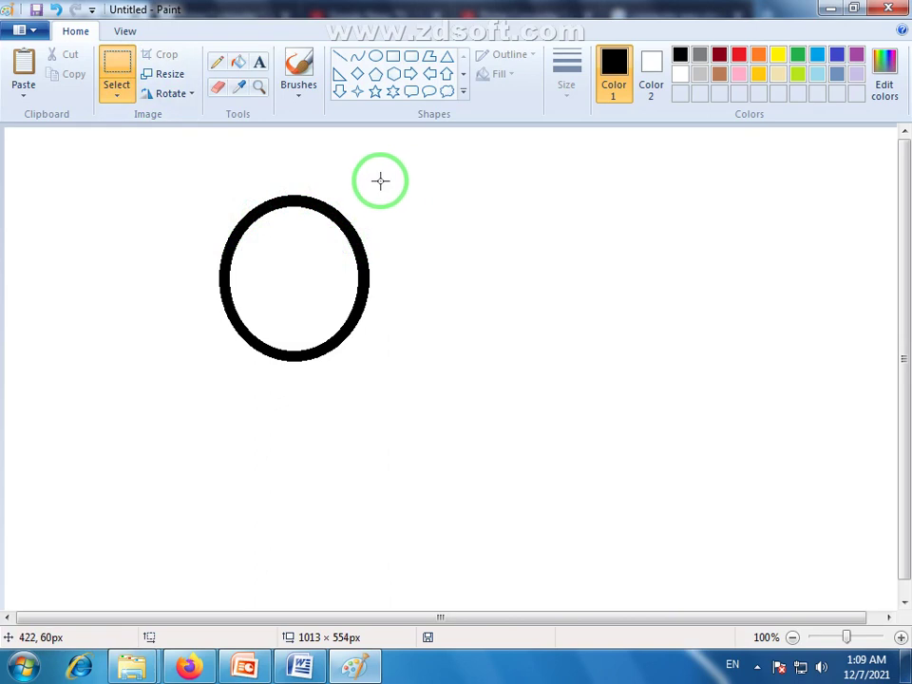
drag(381, 180, 200, 375)
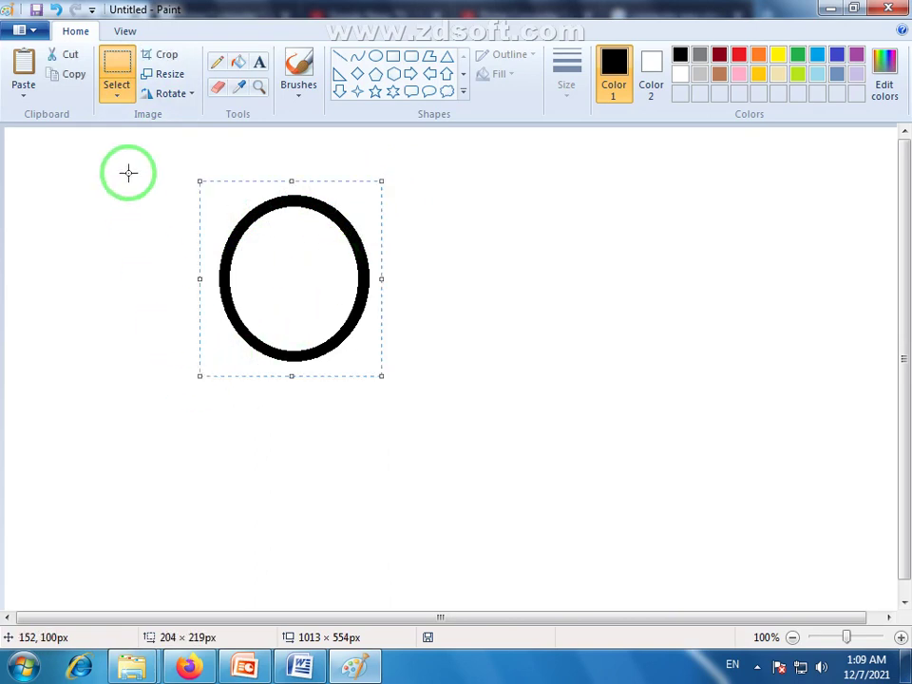
click(115, 95)
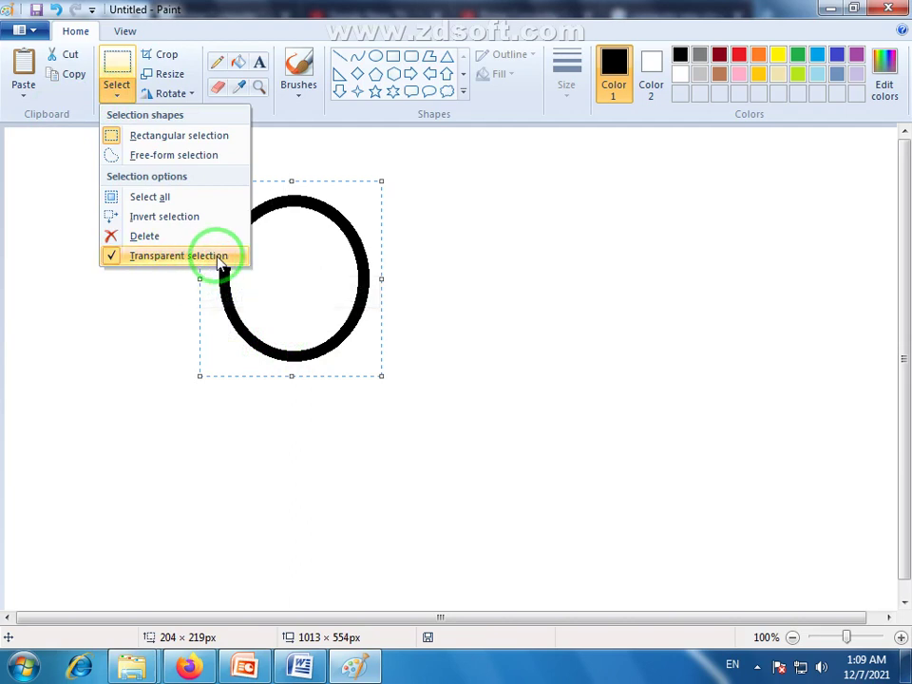
click(407, 8)
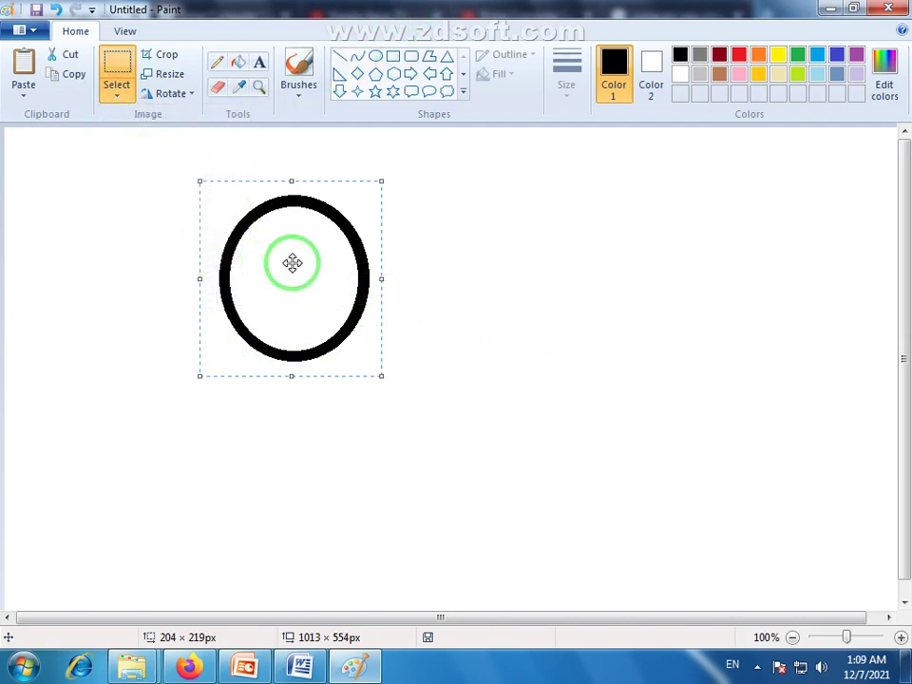
drag(282, 265, 442, 270)
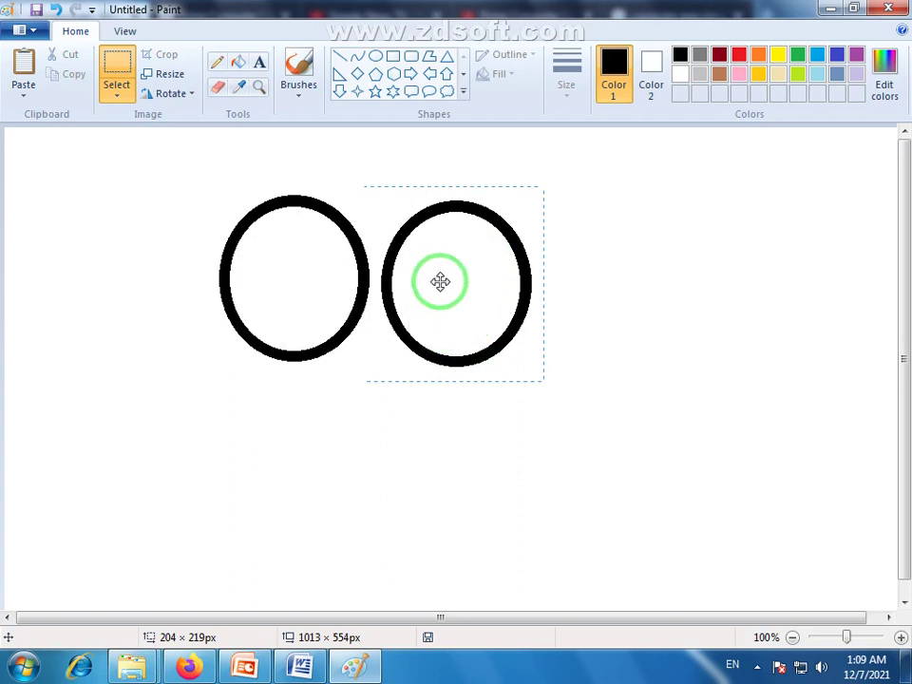
drag(440, 282, 609, 282)
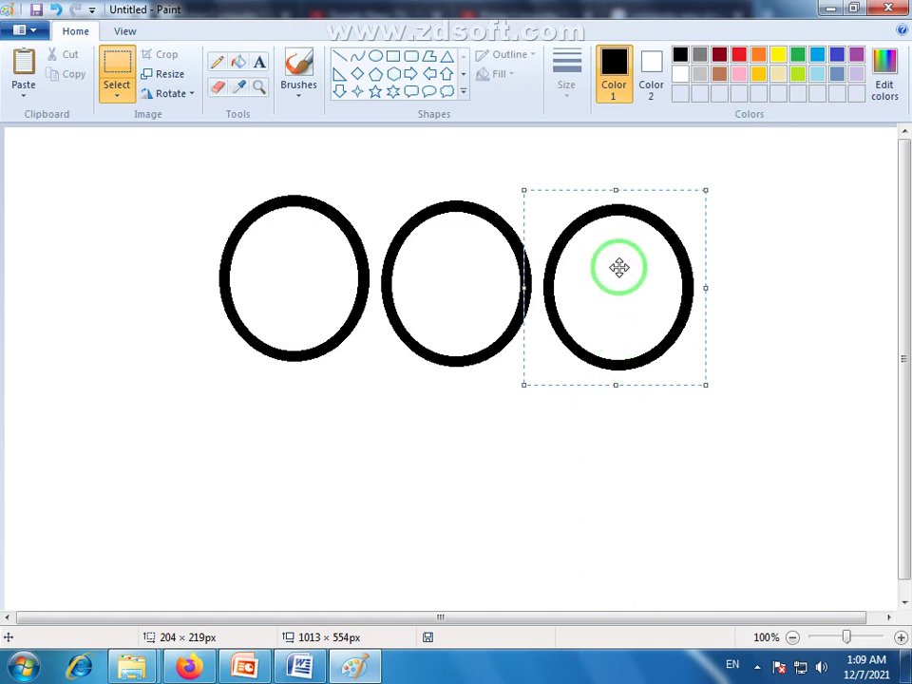
drag(619, 267, 810, 490)
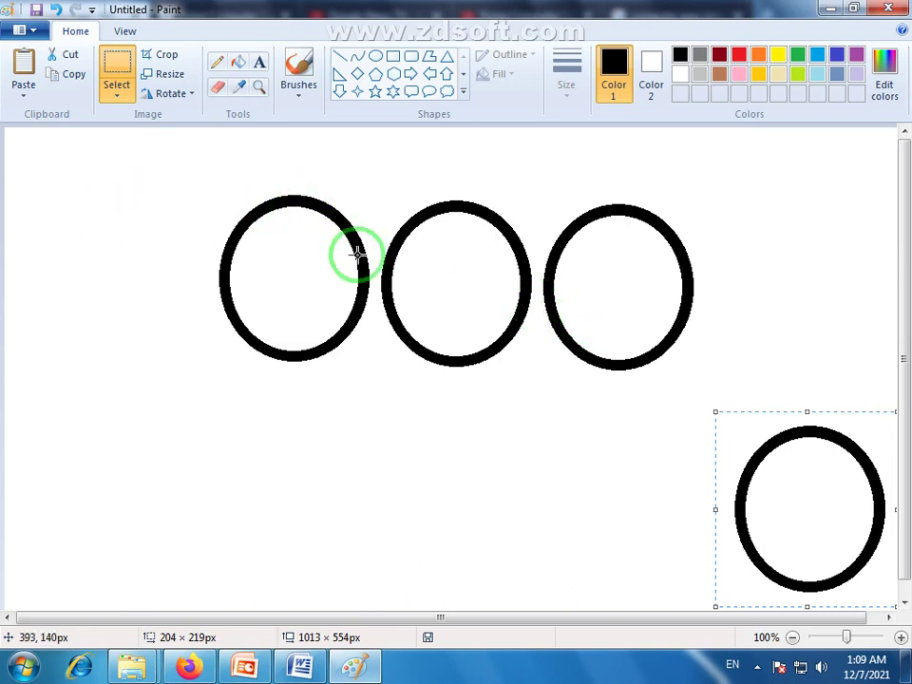
drag(343, 138, 374, 204)
right_click(374, 204)
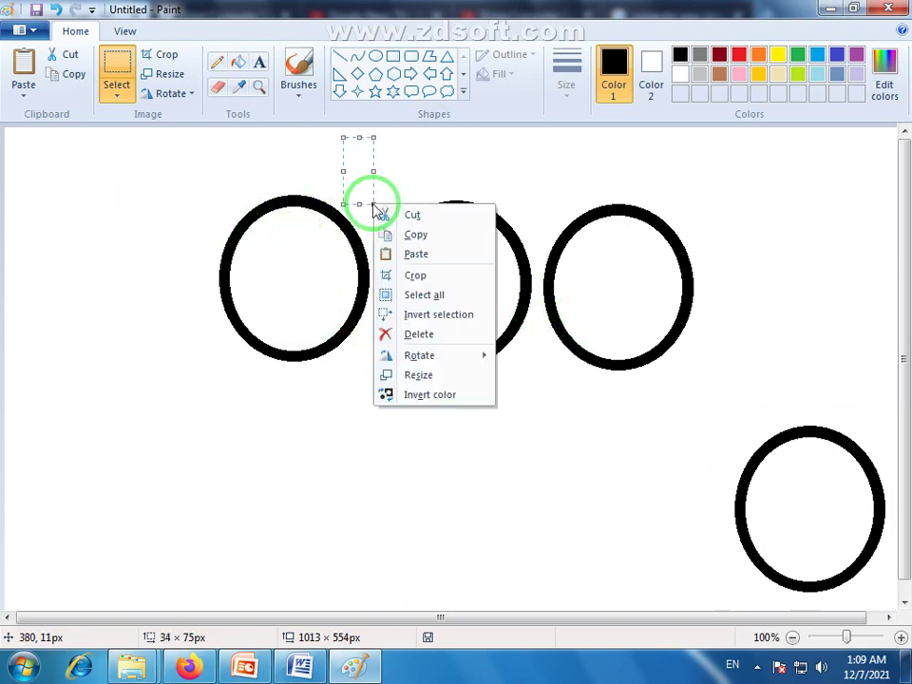
click(417, 233)
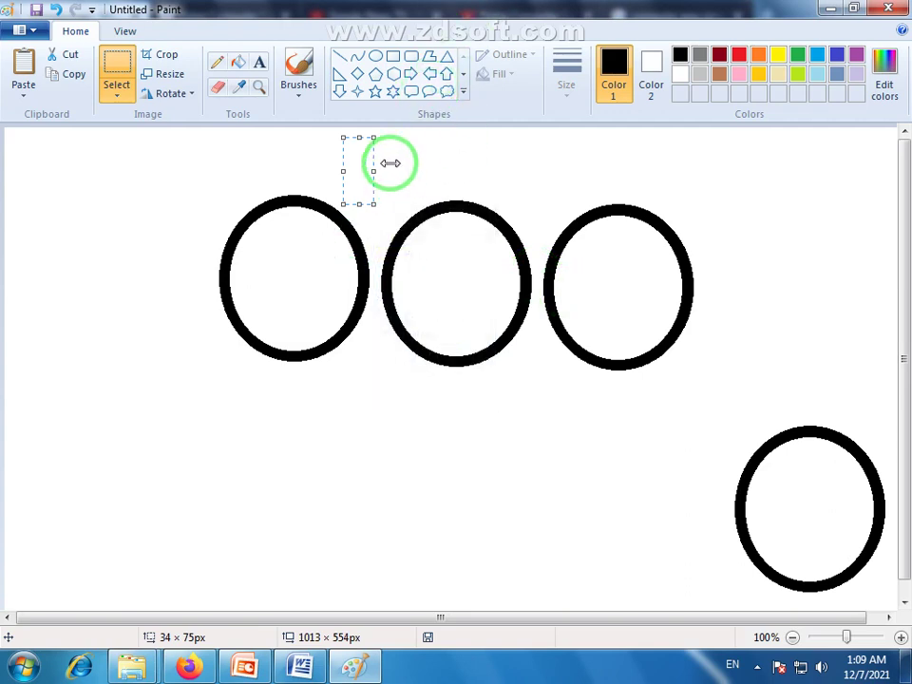
click(67, 55)
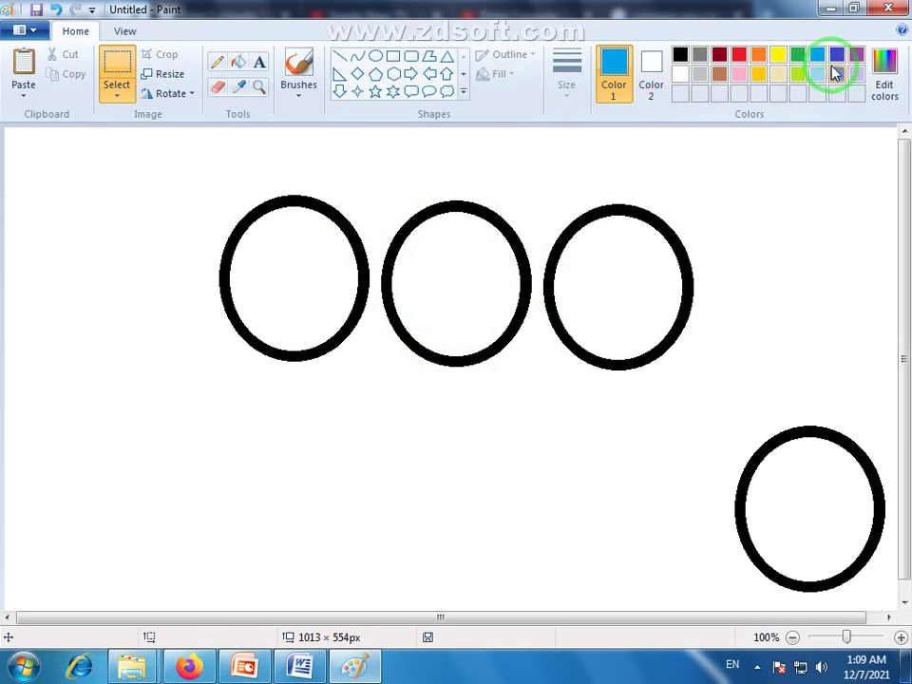
Fill the first ring of the upper row with light blue and the third ring with red
click(238, 62)
click(318, 198)
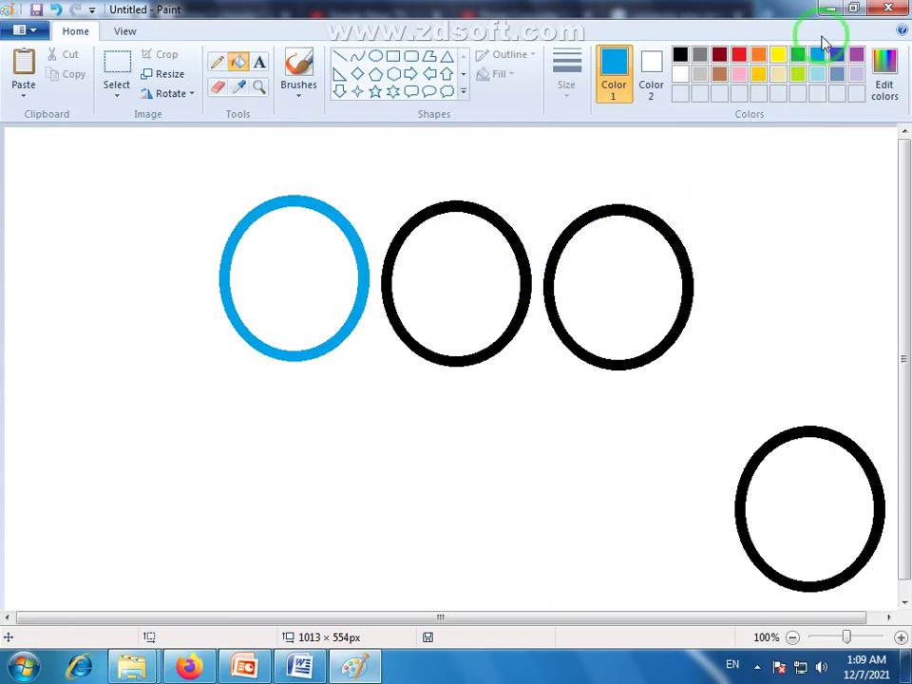
click(739, 57)
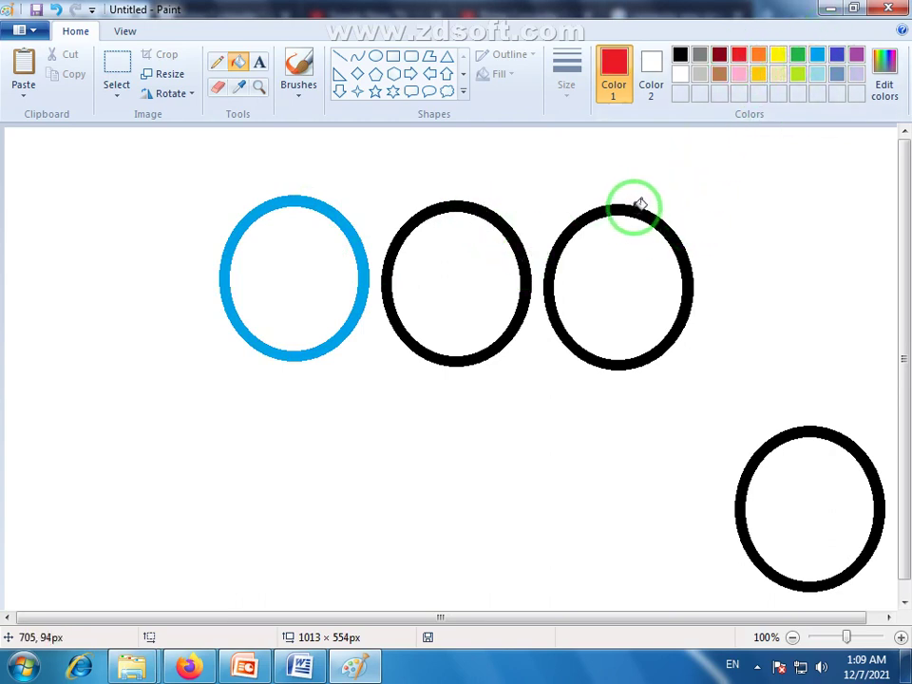
click(681, 239)
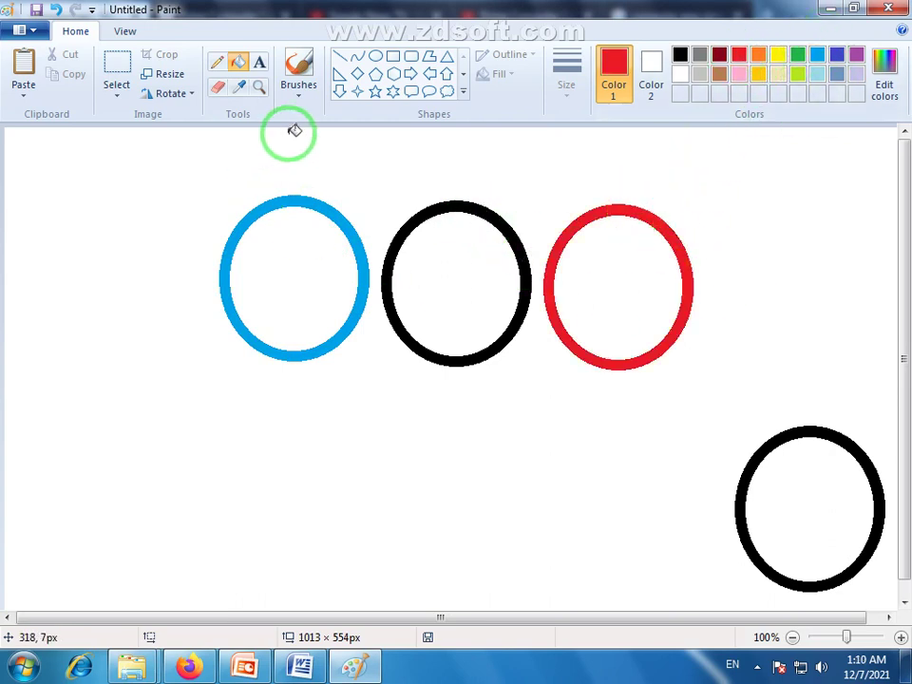
Move the spare black ring below the gap between the blue and black rings and place a copy between the black and red rings
click(115, 74)
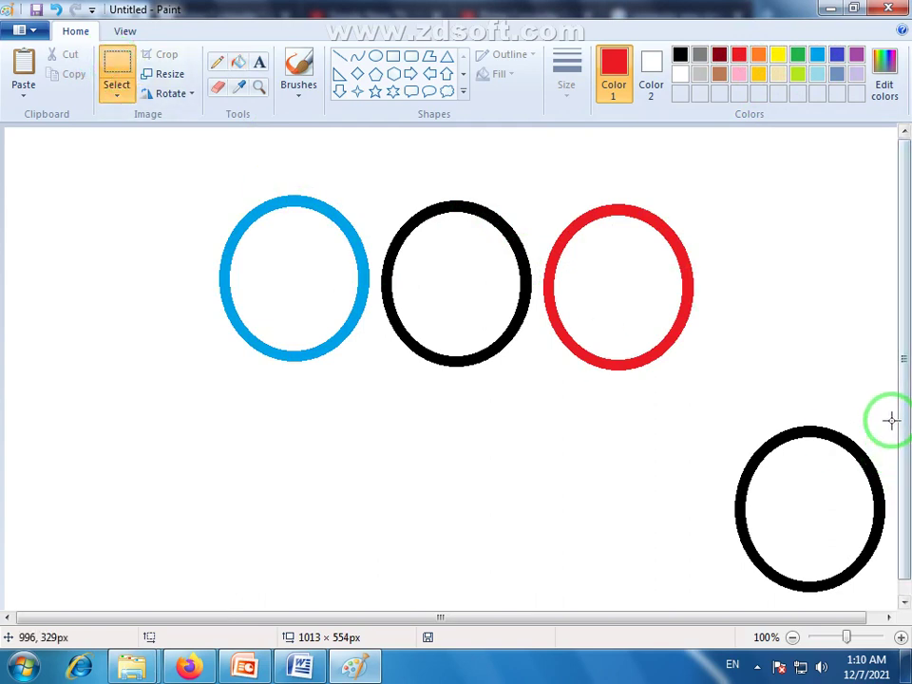
drag(889, 430, 726, 597)
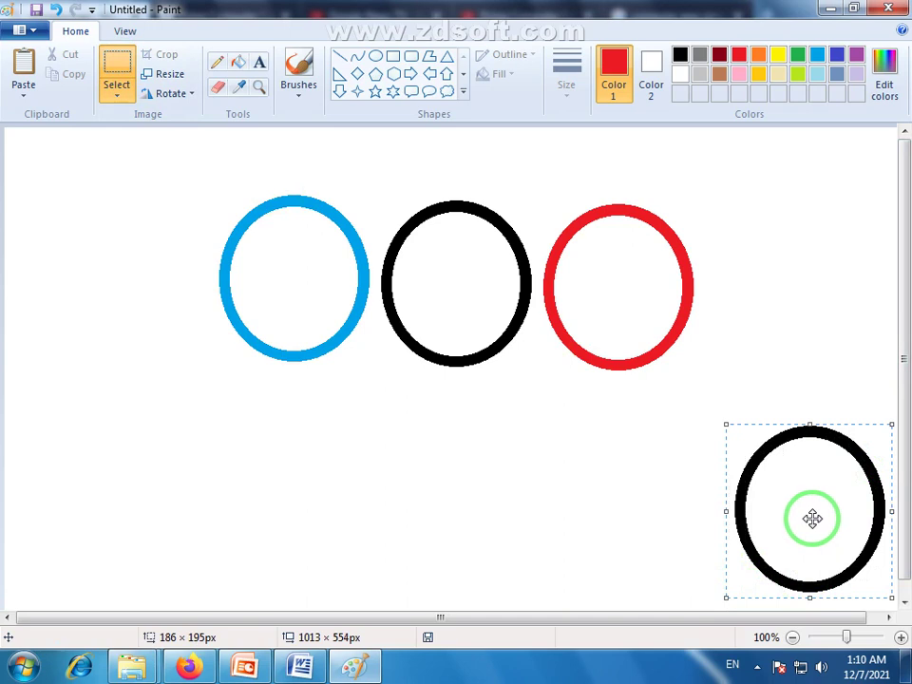
drag(812, 518, 374, 379)
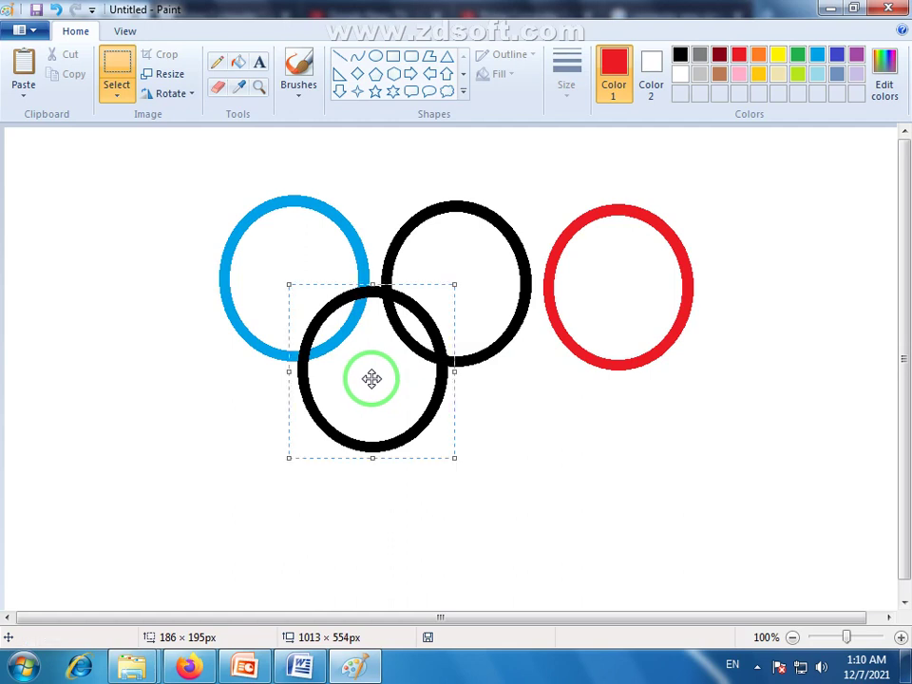
drag(372, 379, 536, 379)
click(574, 526)
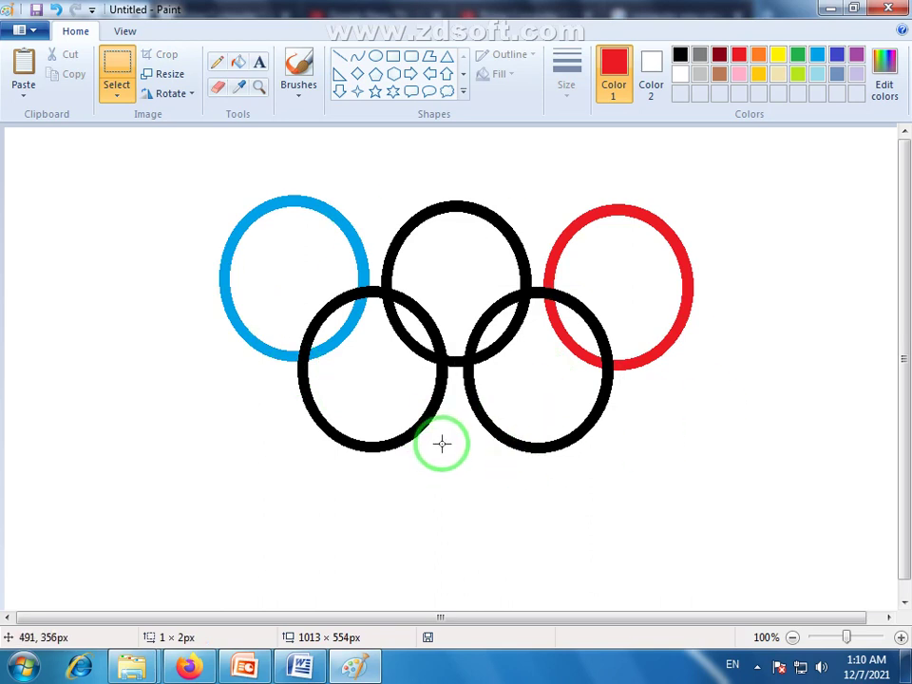
Undo the placement of the two lower black rings
key(ctrl+z)
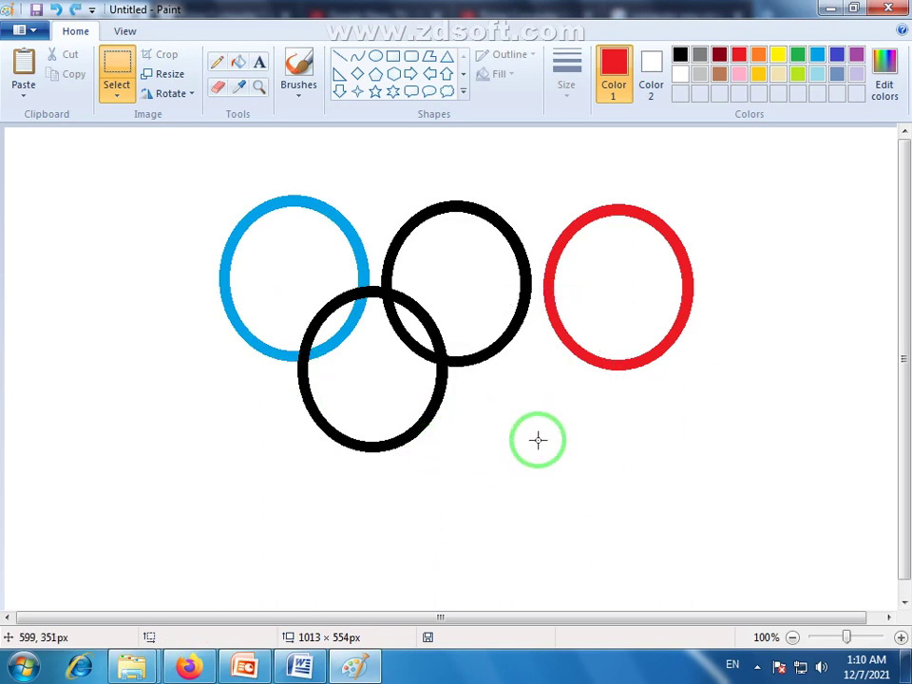
key(ctrl+y)
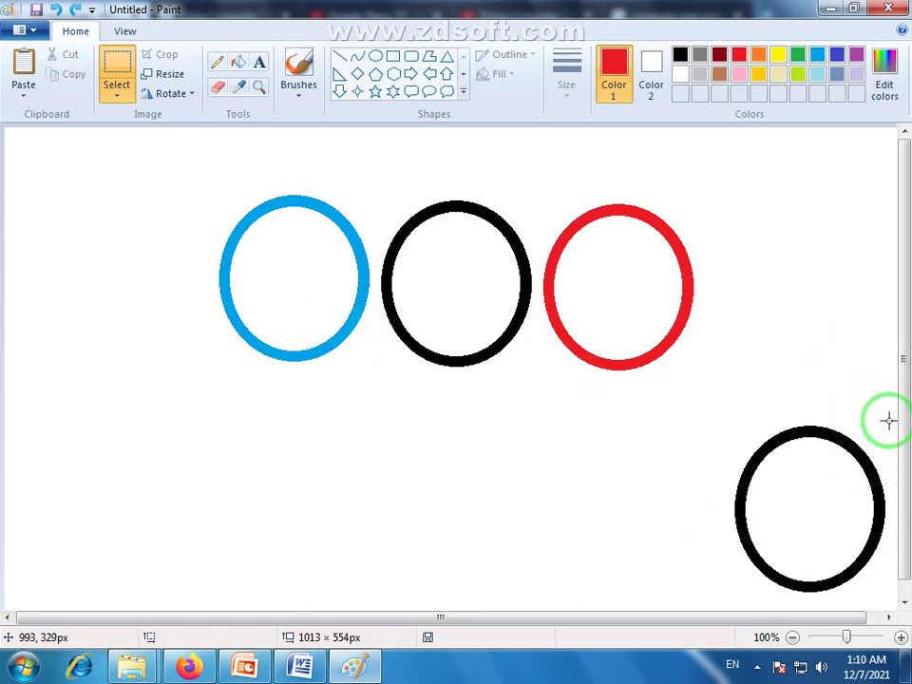
drag(889, 421, 726, 602)
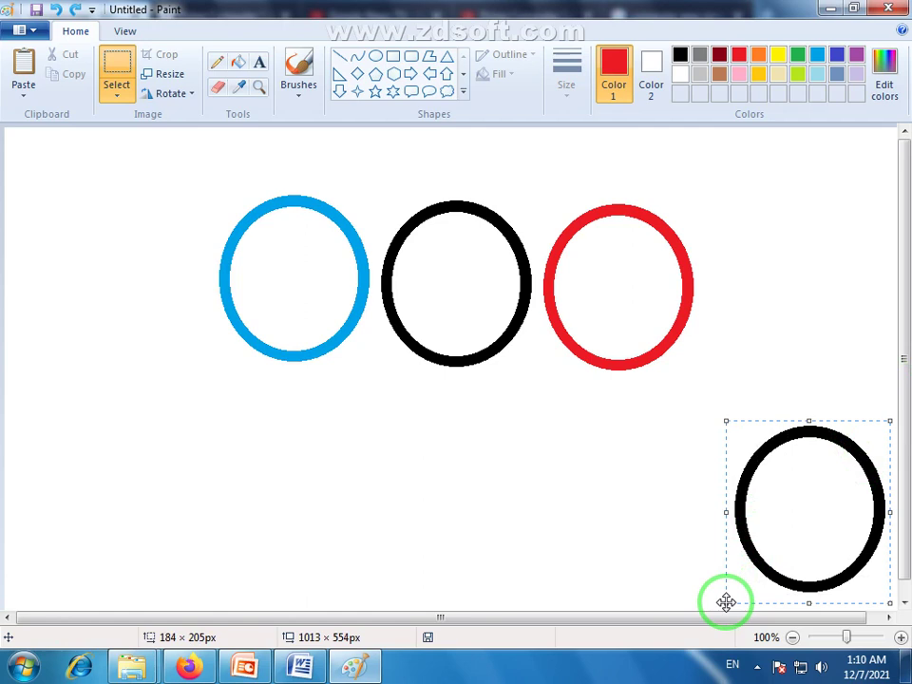
click(765, 339)
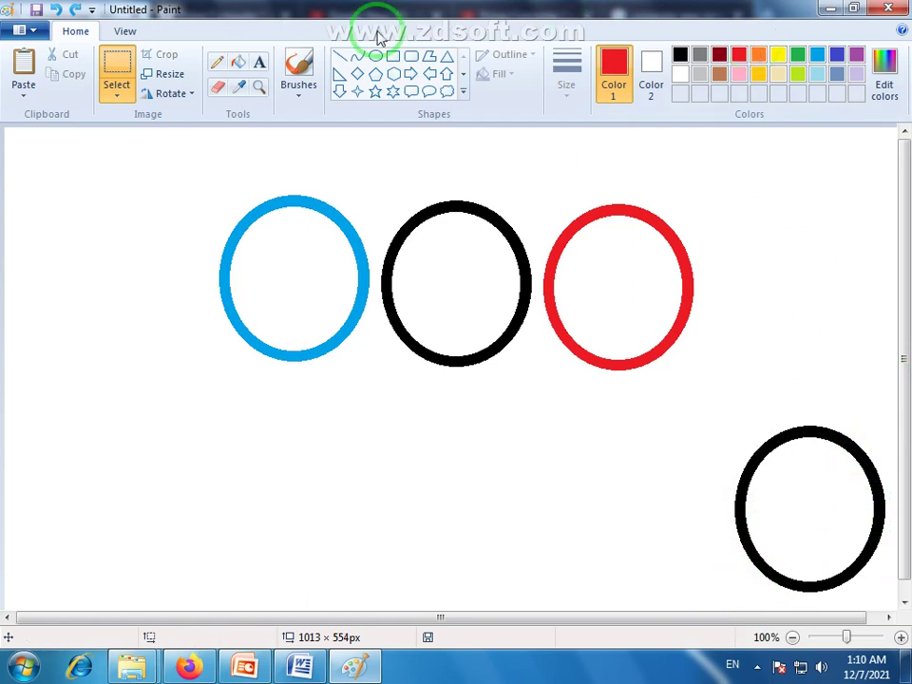
Fill the spare ring in the canvas's lower-right area with green
click(238, 61)
click(798, 54)
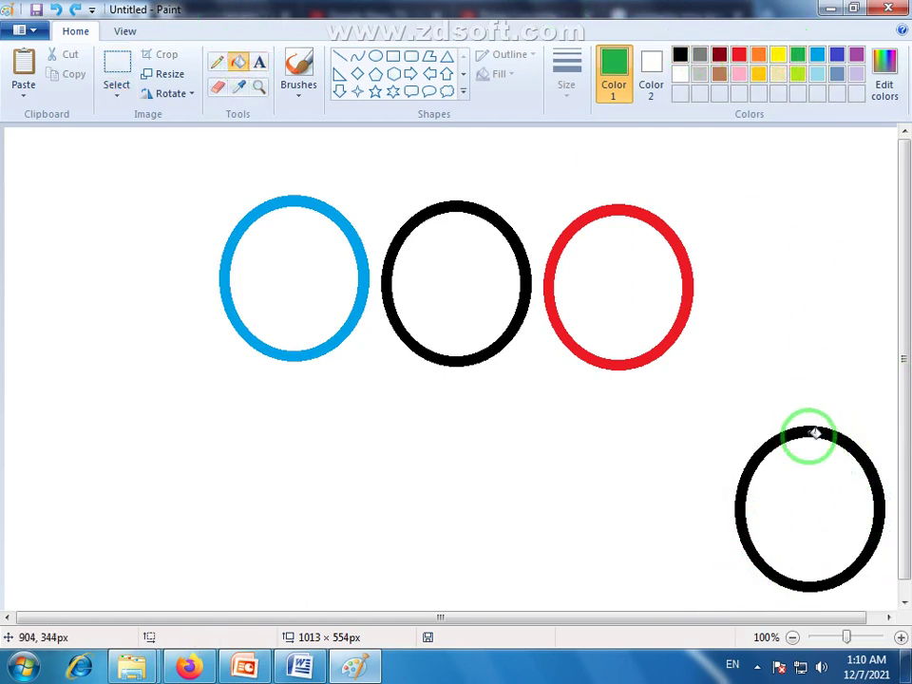
click(814, 433)
Place a copy of the green ring beneath the upper row and fill the copy with yellow
click(119, 71)
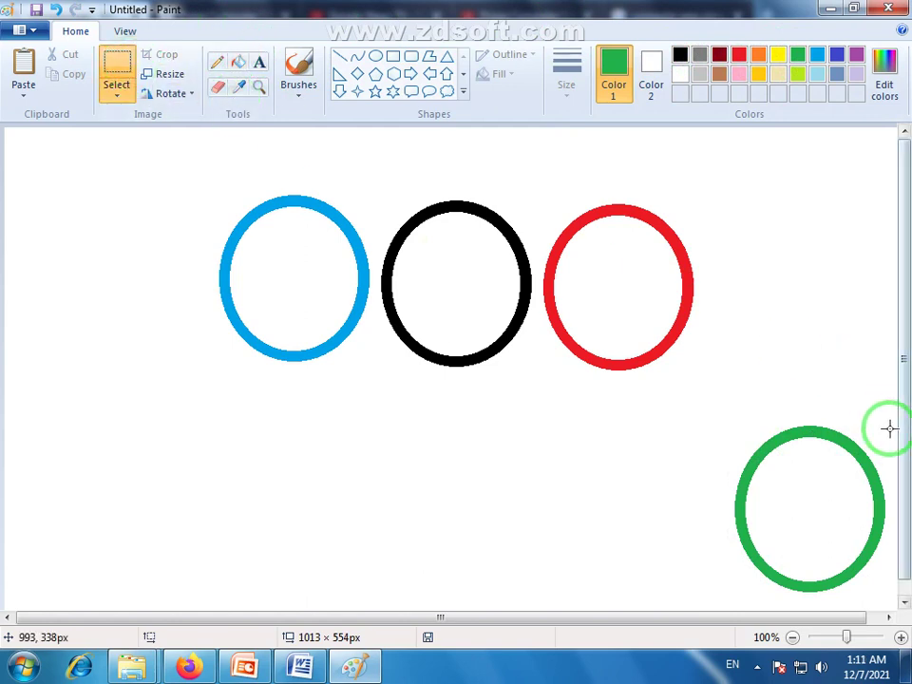
drag(891, 424, 731, 599)
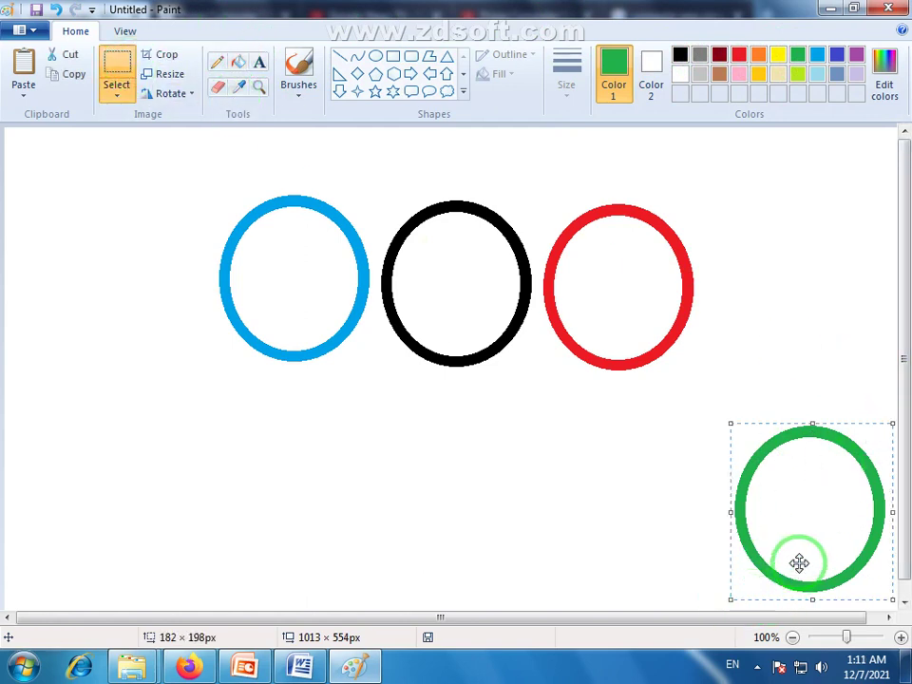
drag(800, 562, 495, 537)
click(776, 57)
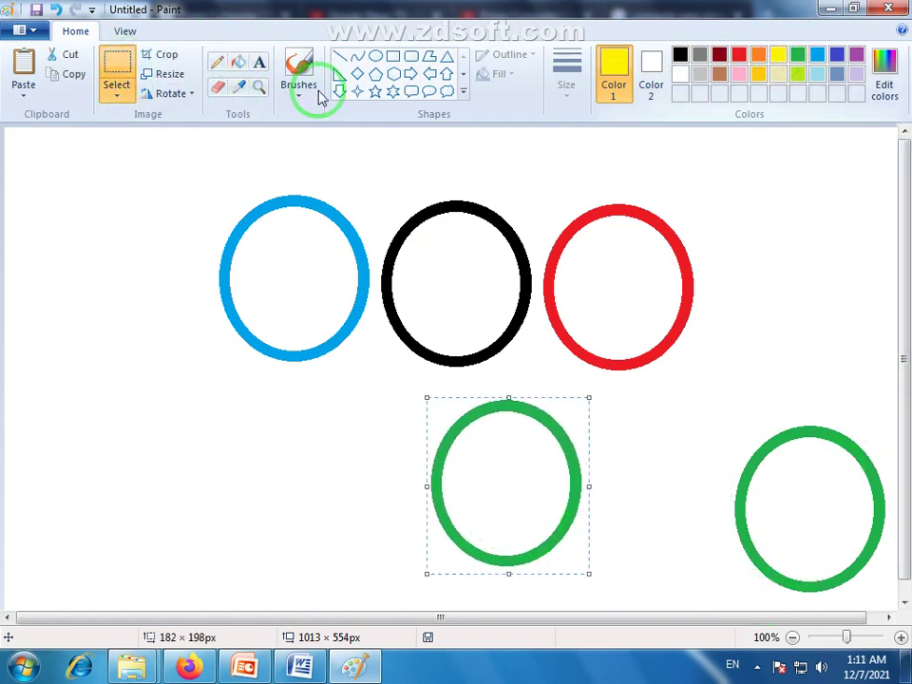
click(377, 57)
click(241, 61)
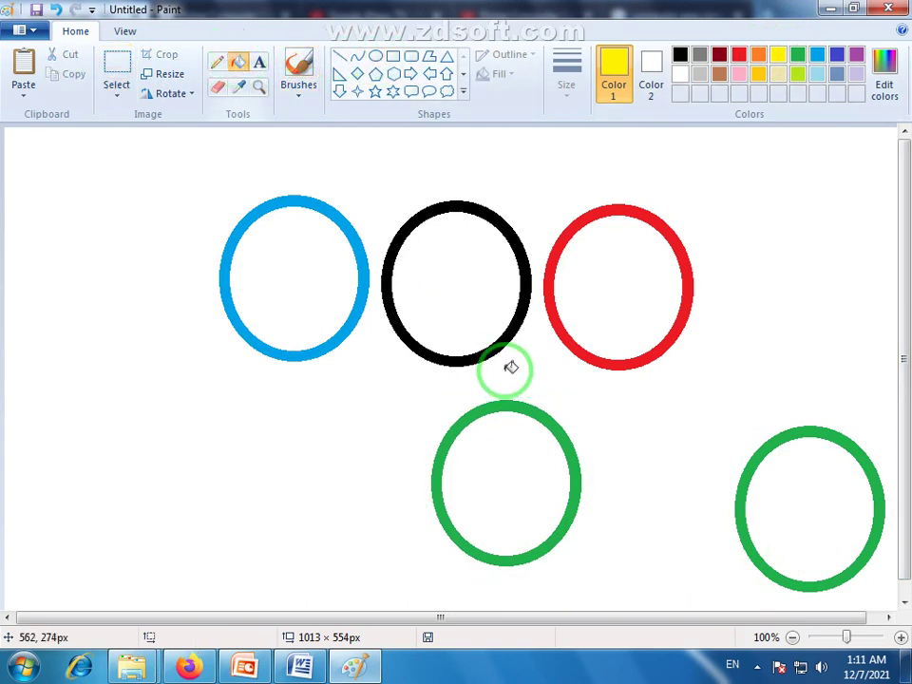
click(514, 401)
click(118, 72)
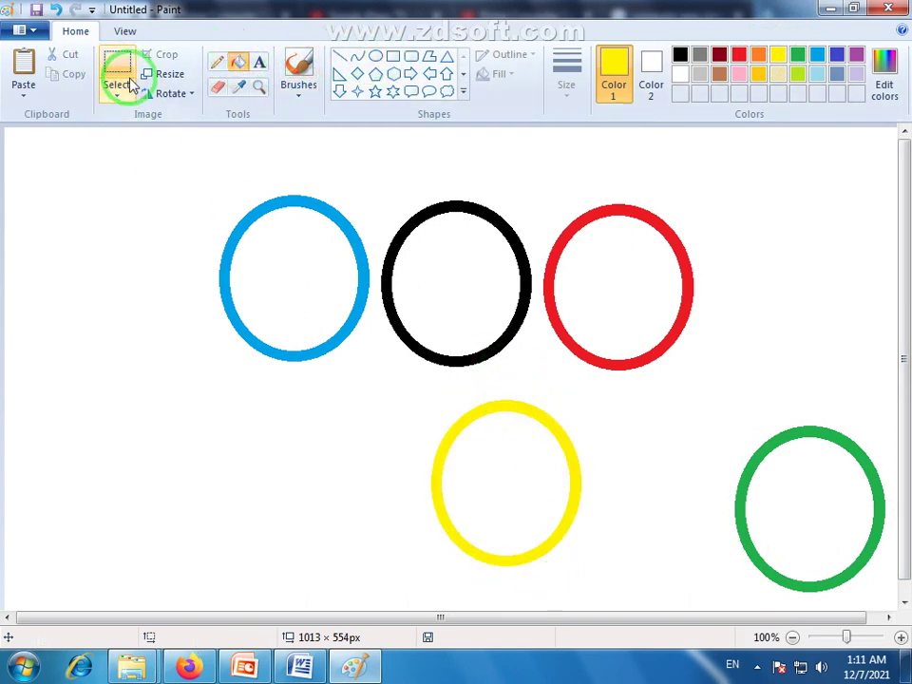
Move the yellow ring to overlap the blue and black rings, and the green ring to overlap the black and red rings
drag(588, 396, 408, 596)
drag(511, 524, 379, 402)
click(885, 446)
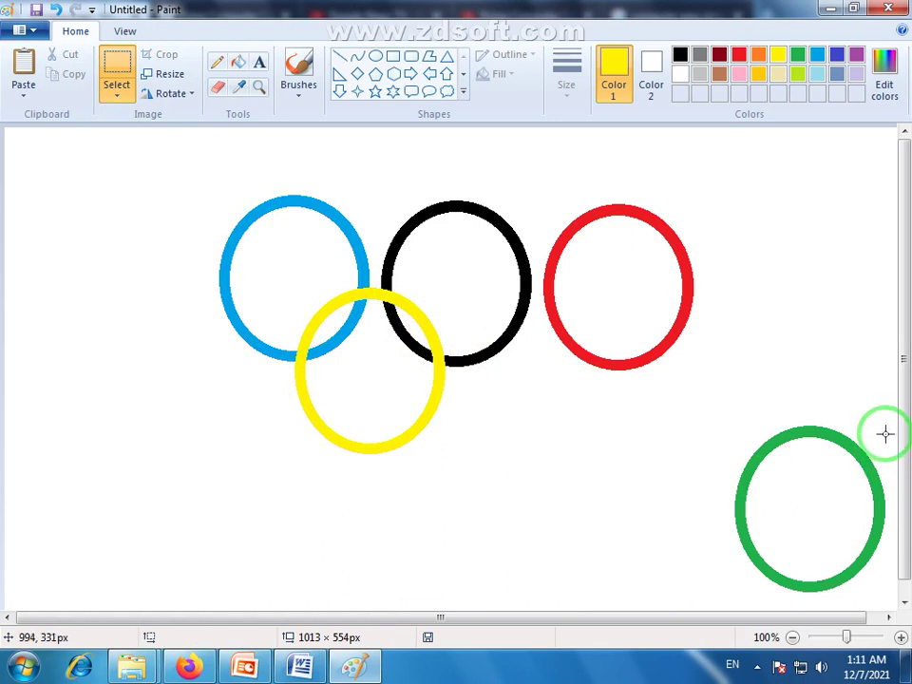
drag(890, 423, 726, 599)
drag(803, 527, 533, 383)
click(655, 511)
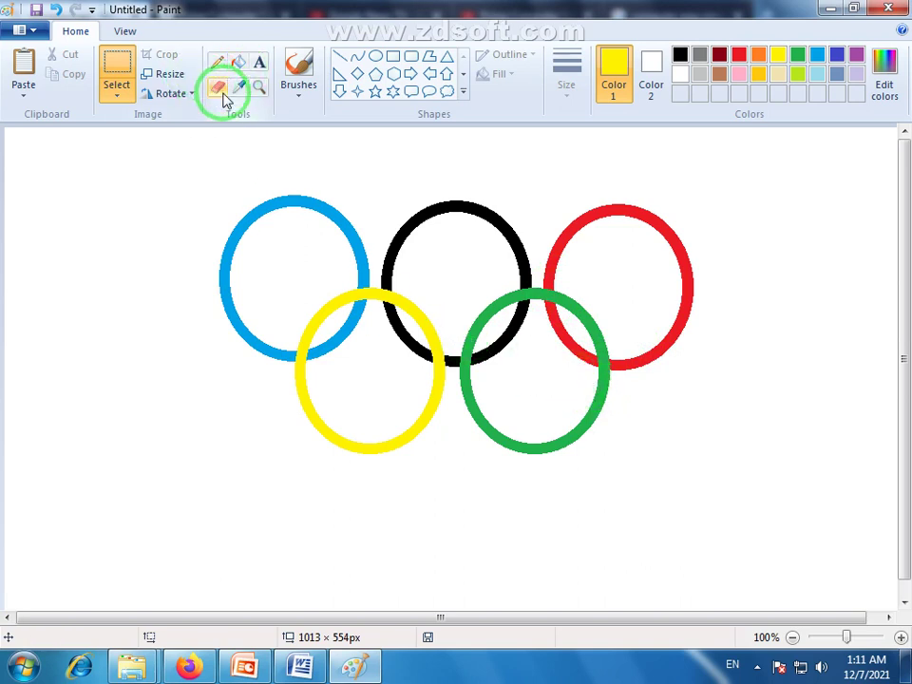
Draw red lines continuing the red ring's two edges across the green ring at their lower crossing
click(238, 63)
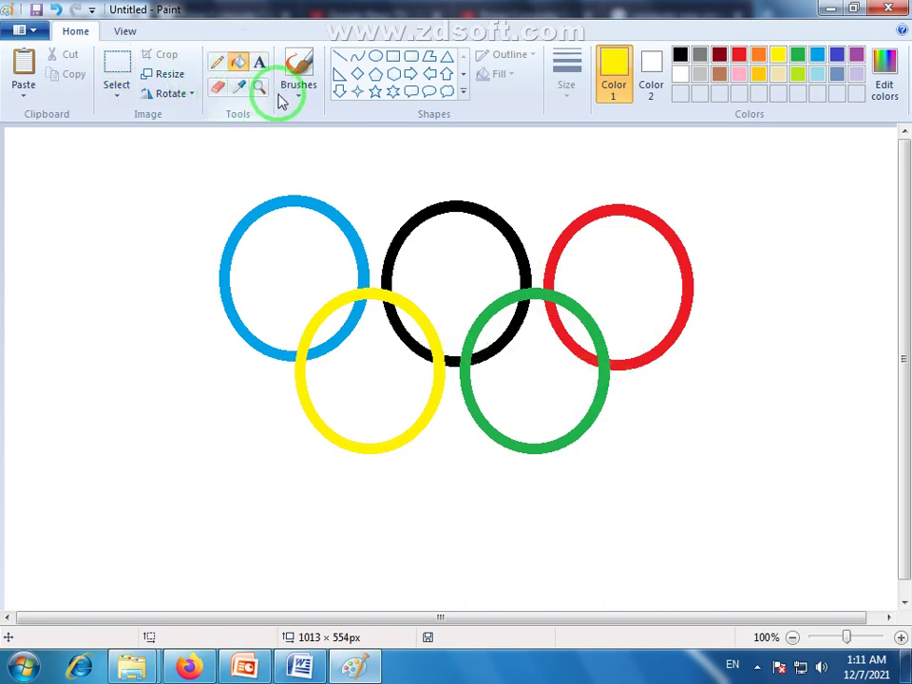
click(260, 87)
click(564, 334)
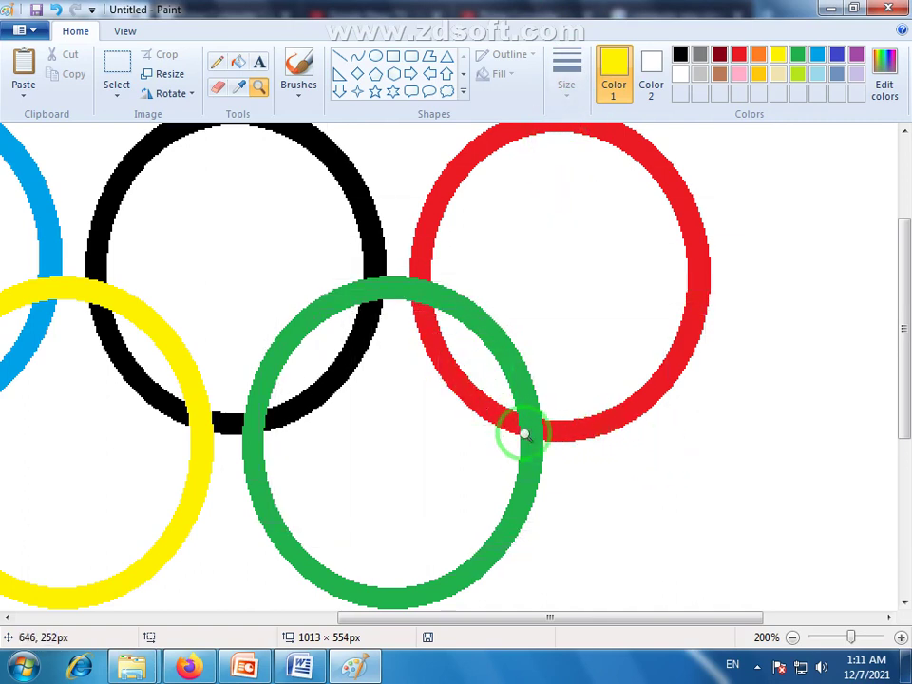
click(220, 67)
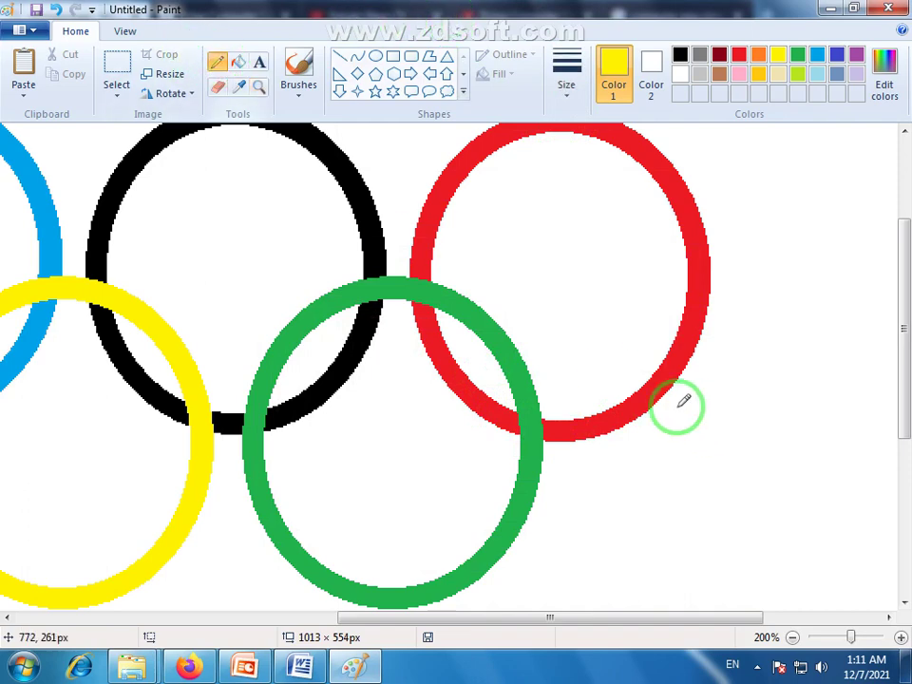
click(341, 59)
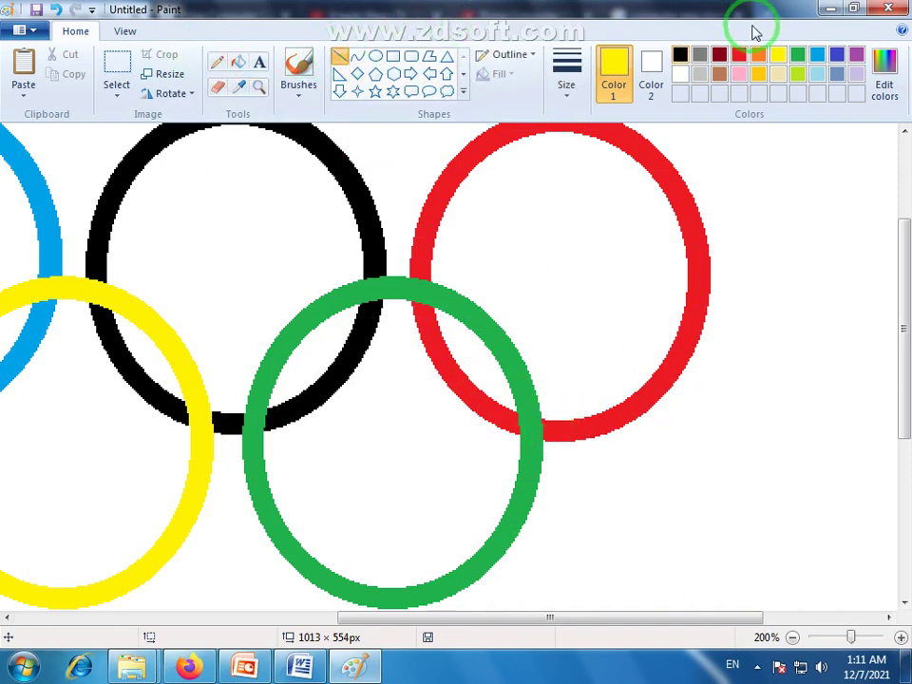
click(741, 55)
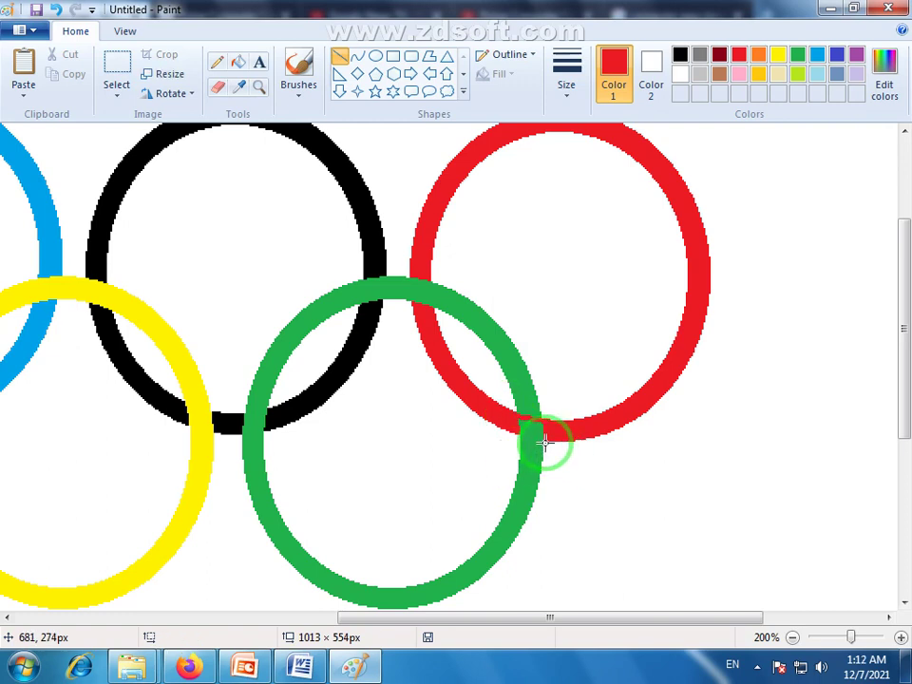
drag(547, 438, 515, 432)
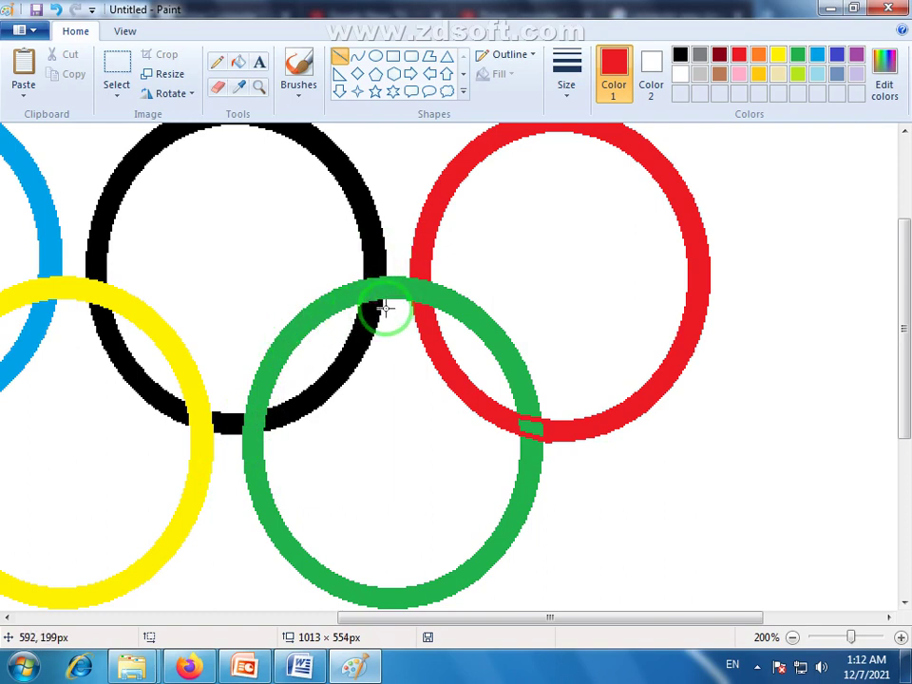
Outline the black ring's edges across the top of the green ring in black and fill the enclosed crossing with black
click(684, 54)
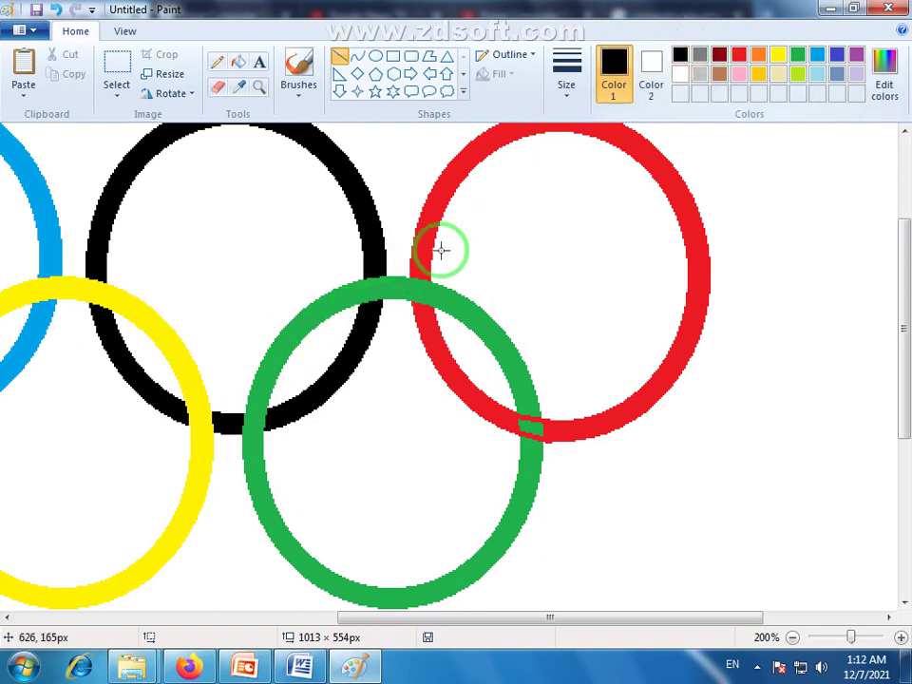
drag(385, 275, 383, 294)
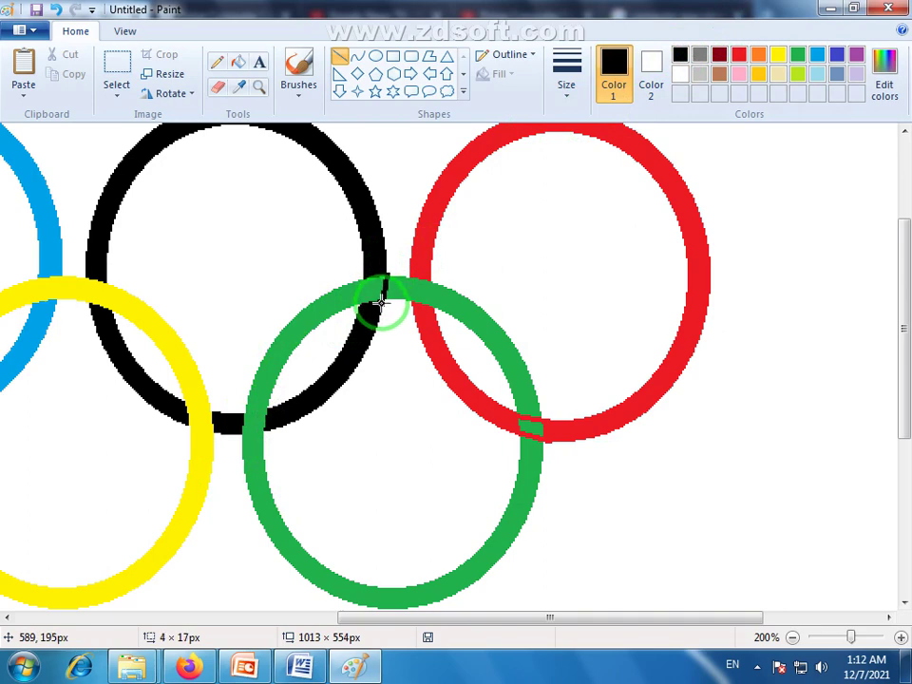
click(366, 279)
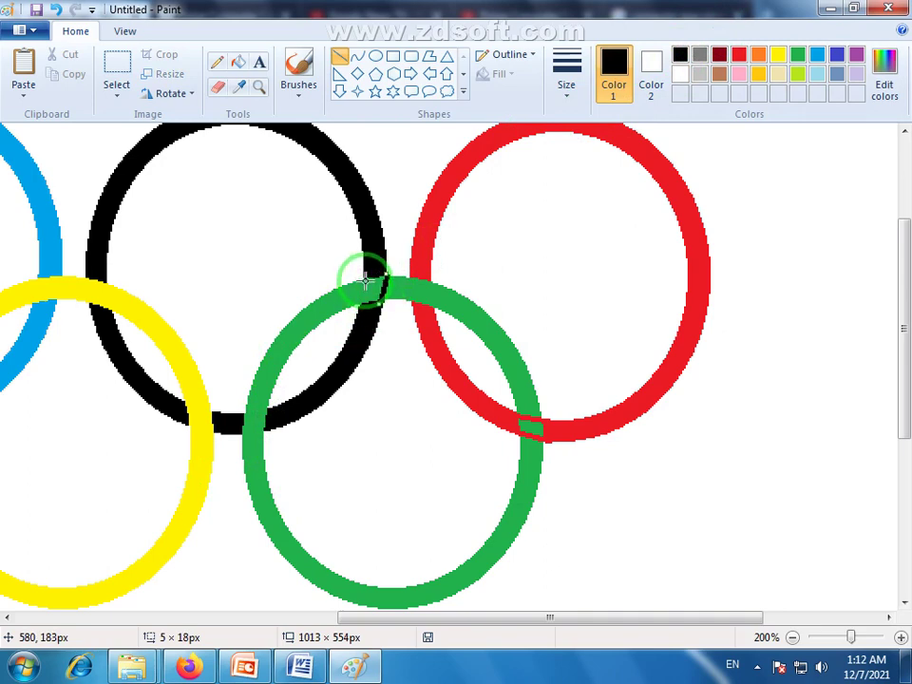
drag(364, 279, 362, 308)
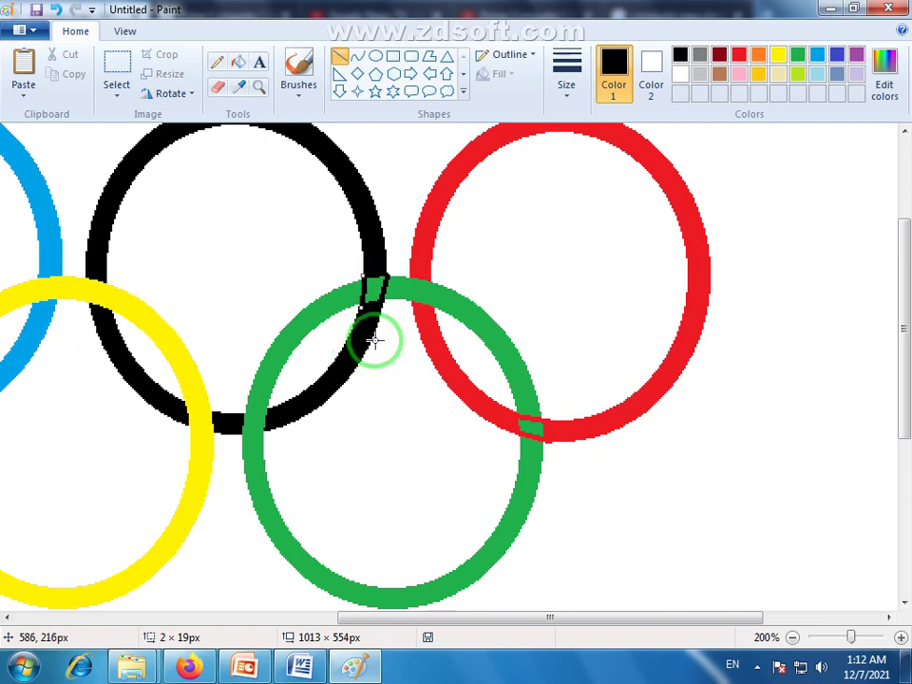
click(238, 63)
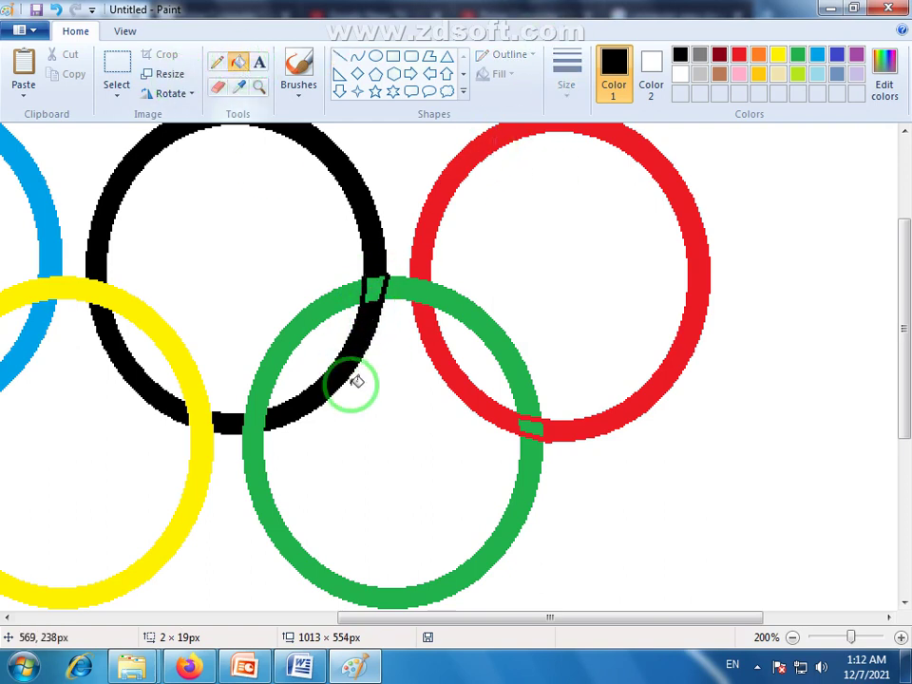
click(376, 291)
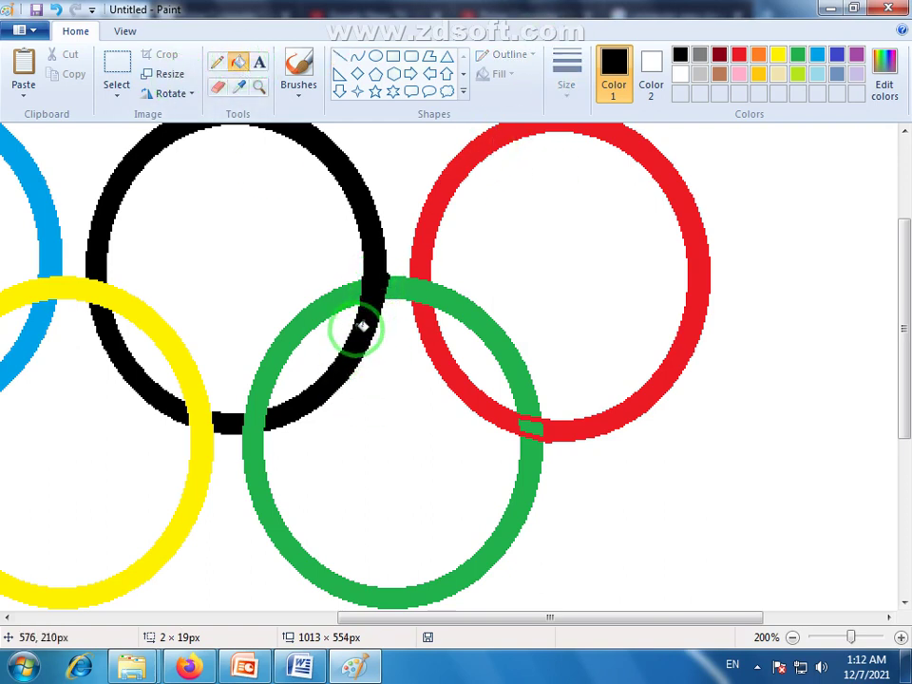
Fill the outlined lower crossing of the red and green rings with red
click(799, 57)
click(526, 473)
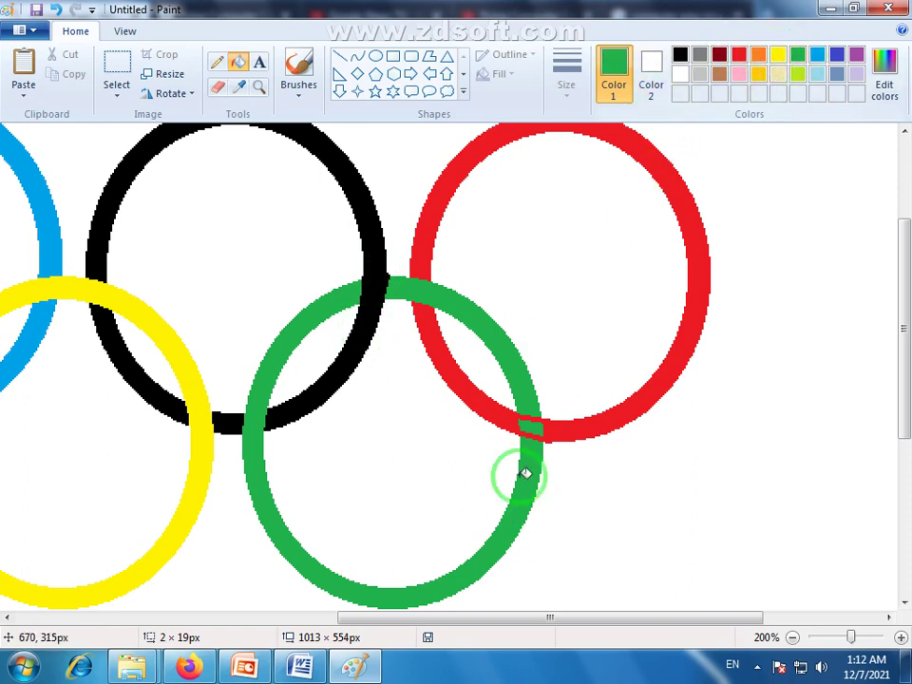
click(740, 54)
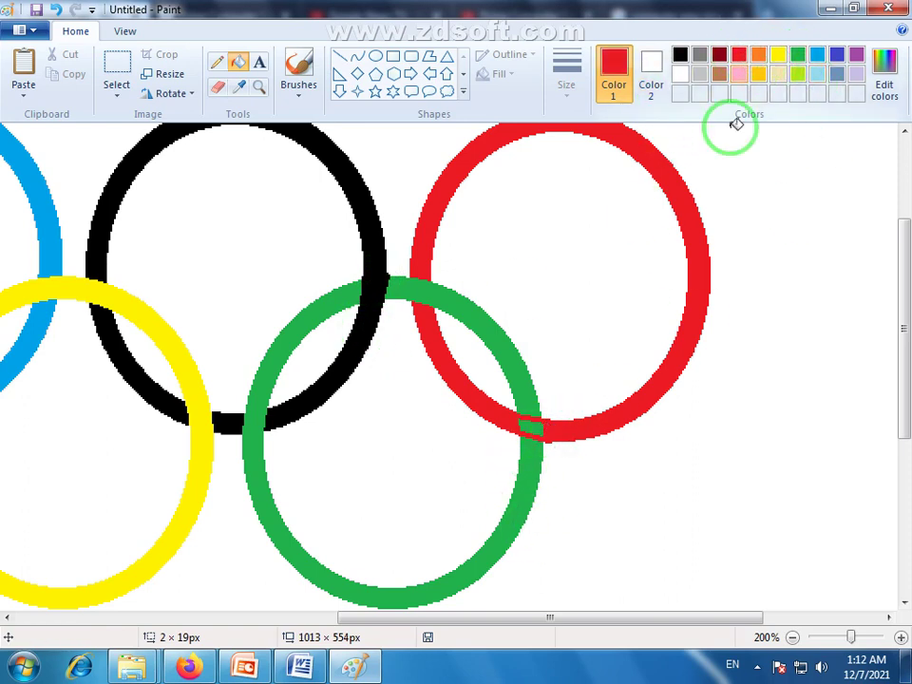
click(548, 433)
click(532, 424)
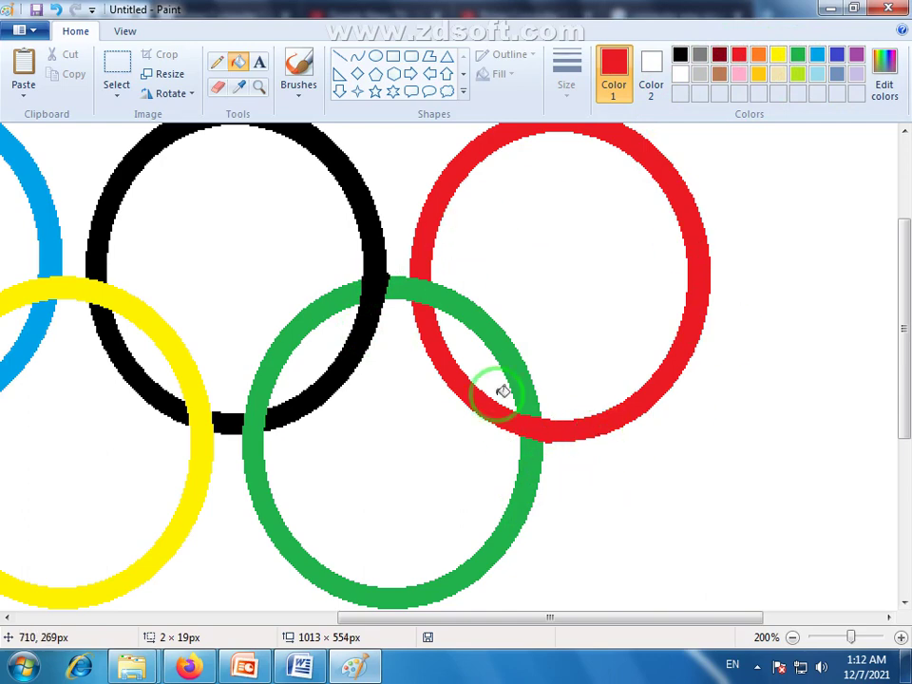
click(226, 418)
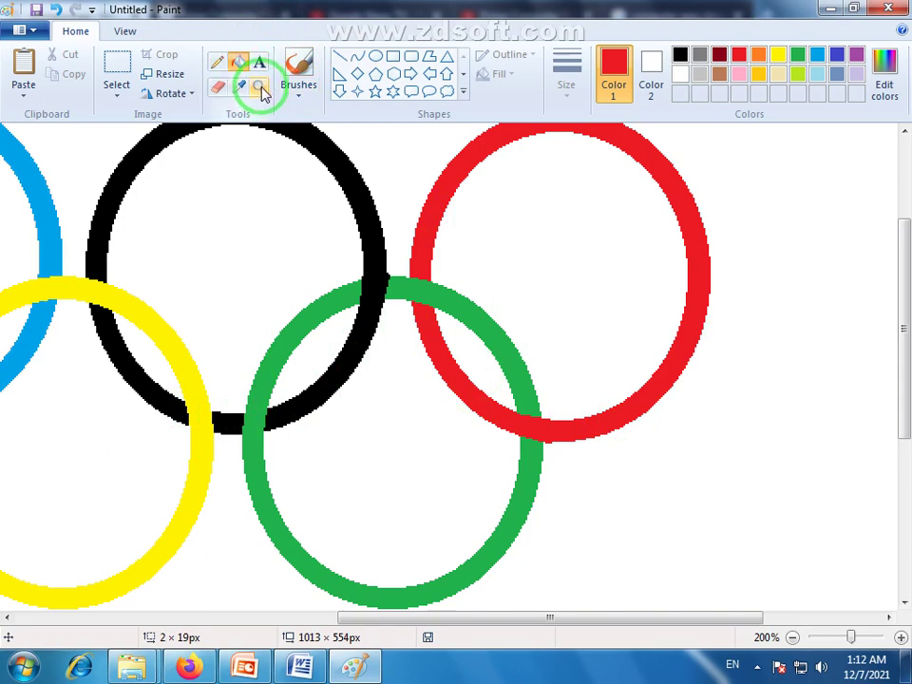
Draw black lines continuing the black ring's two edges across the yellow ring at their lower crossing
drag(458, 619, 307, 623)
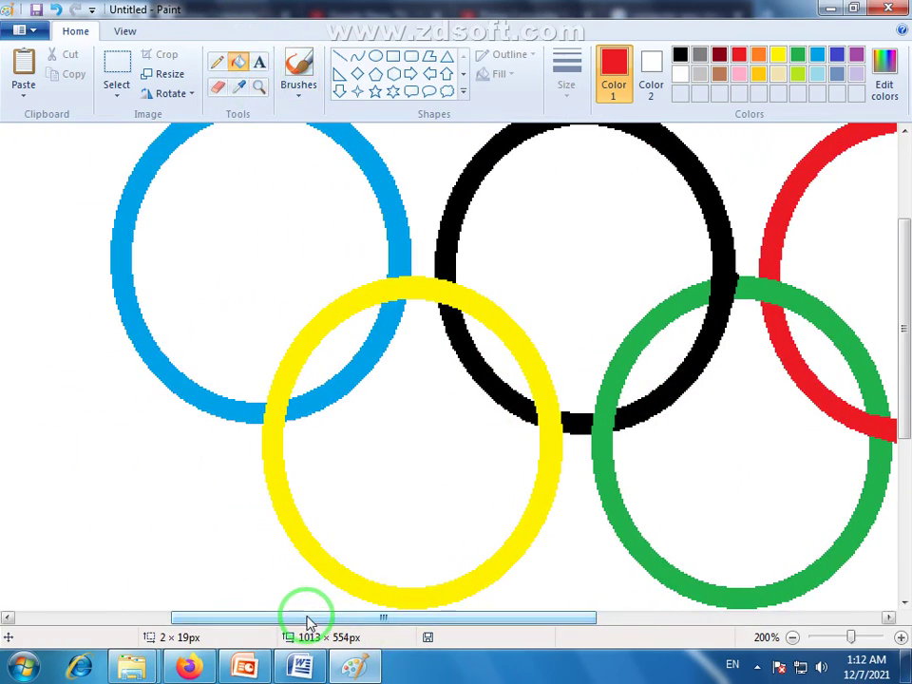
drag(377, 619, 362, 620)
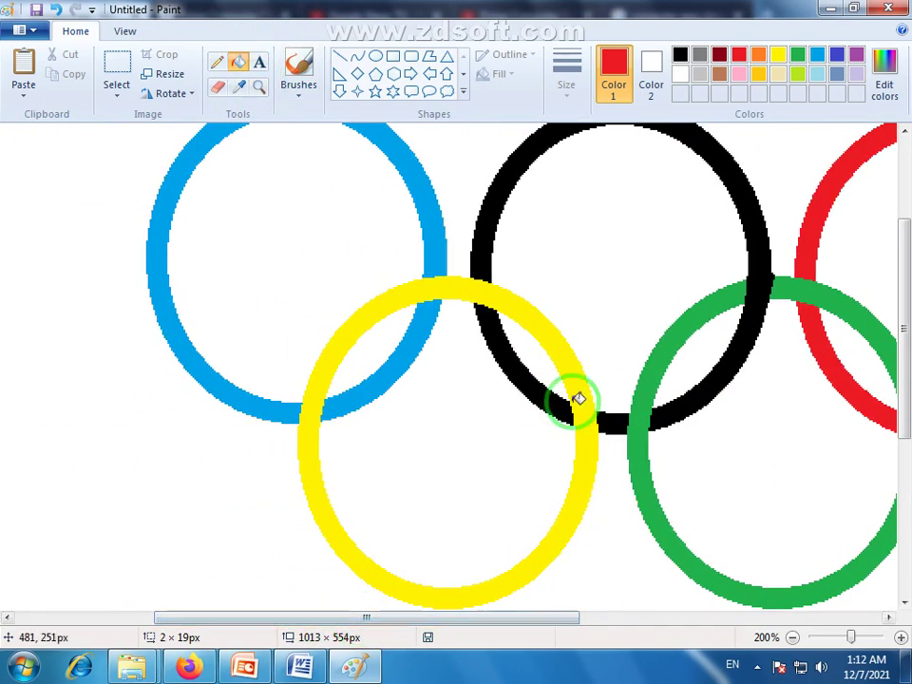
key(ctrl+z)
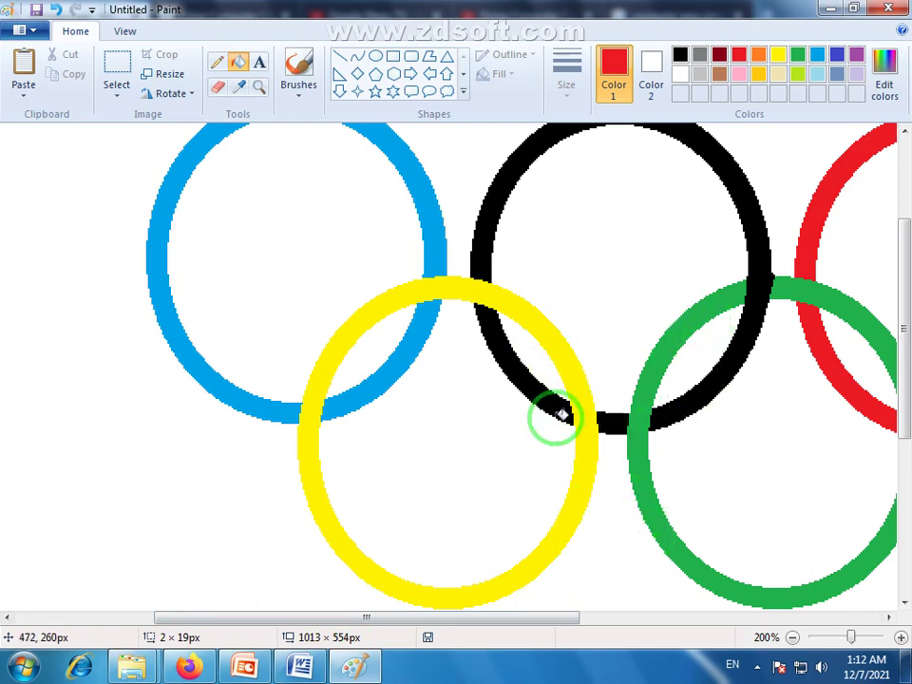
click(341, 56)
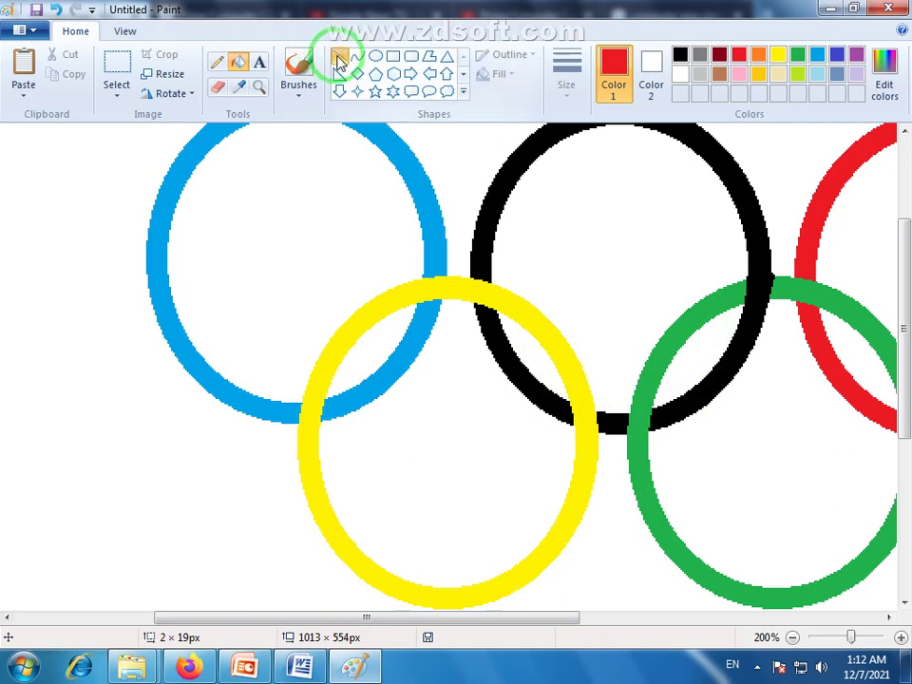
click(684, 56)
click(615, 438)
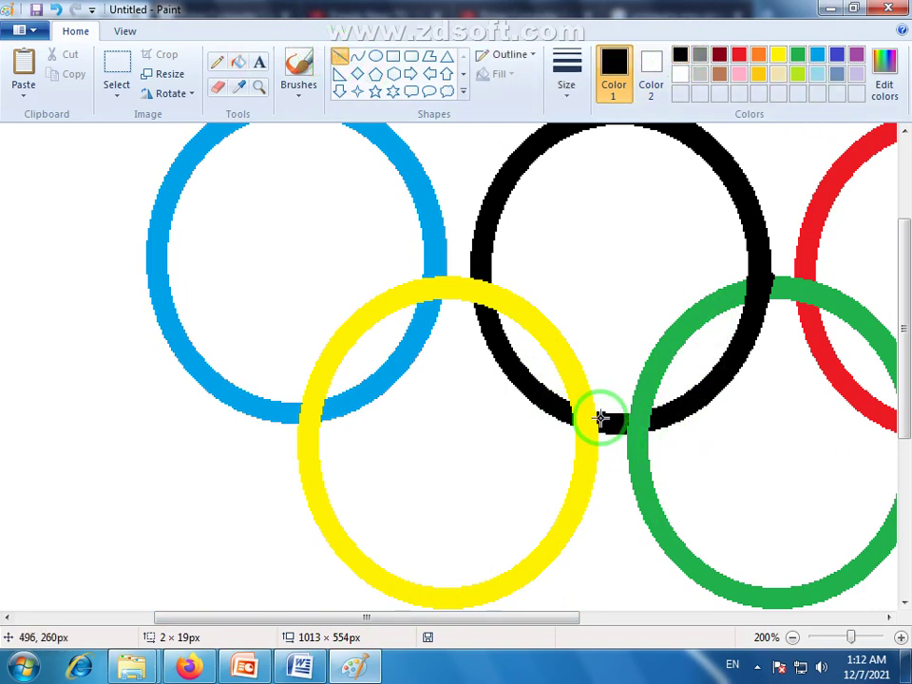
mouse_move(599, 415)
mouse_down()
mouse_move(566, 406)
mouse_move(568, 427)
mouse_move(563, 419)
mouse_up()
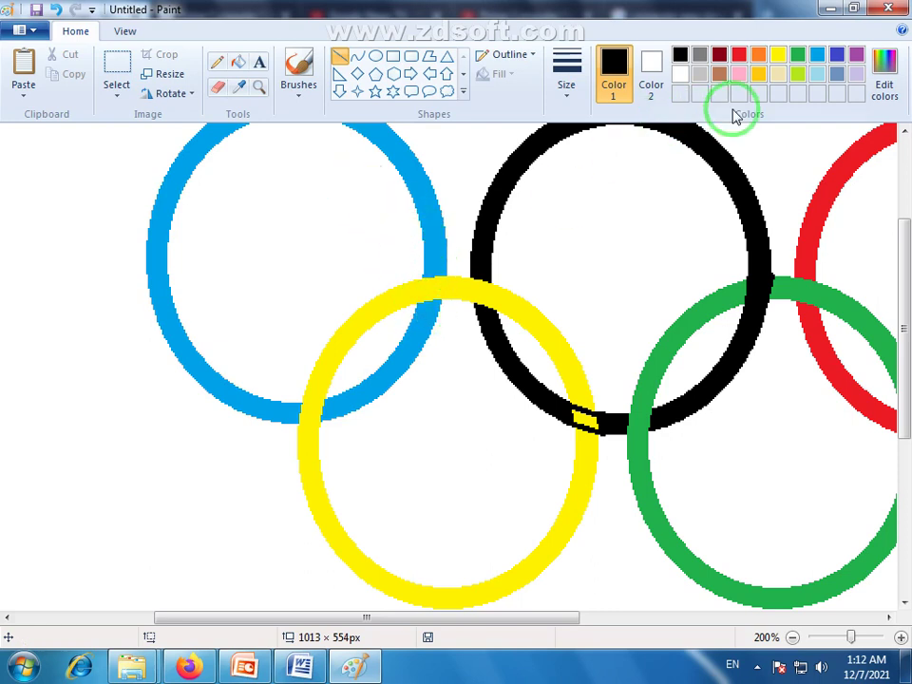
Draw blue lines continuing the blue ring's two edges across the top of the yellow ring
click(818, 54)
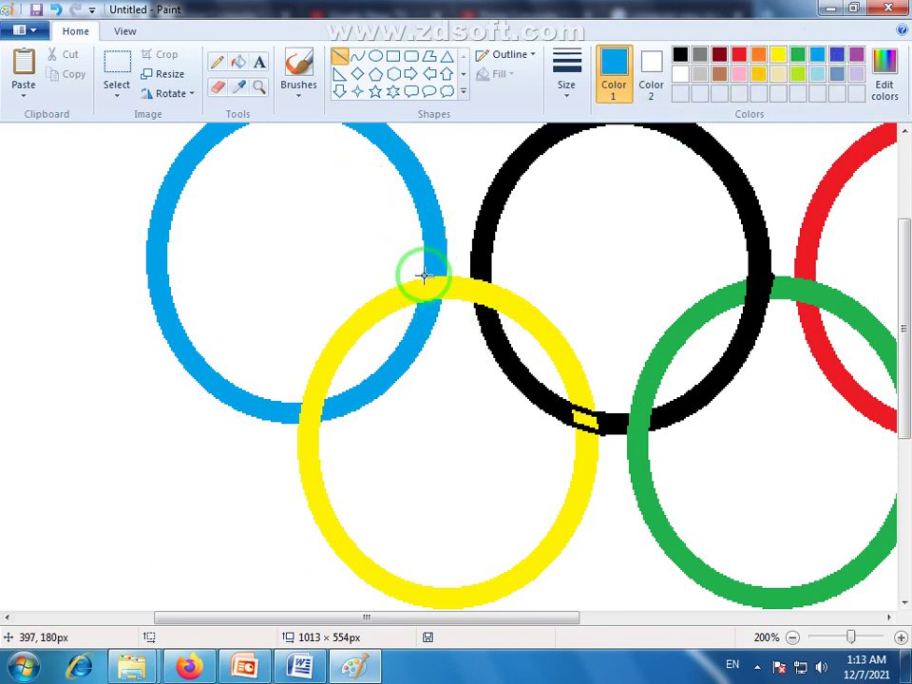
mouse_move(424, 275)
mouse_down()
mouse_move(420, 308)
mouse_move(444, 282)
mouse_move(442, 292)
mouse_up()
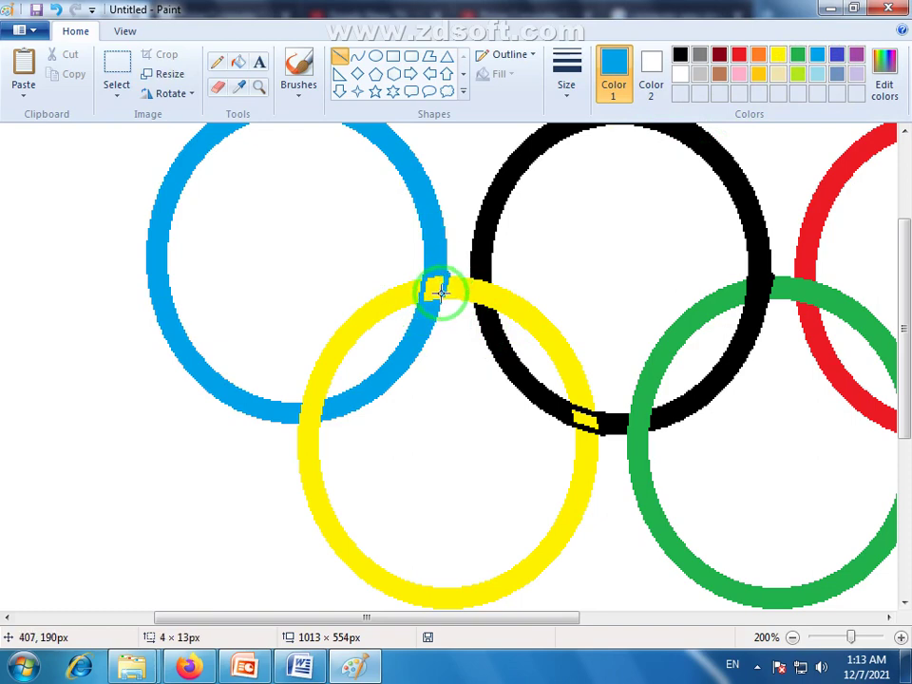
click(421, 386)
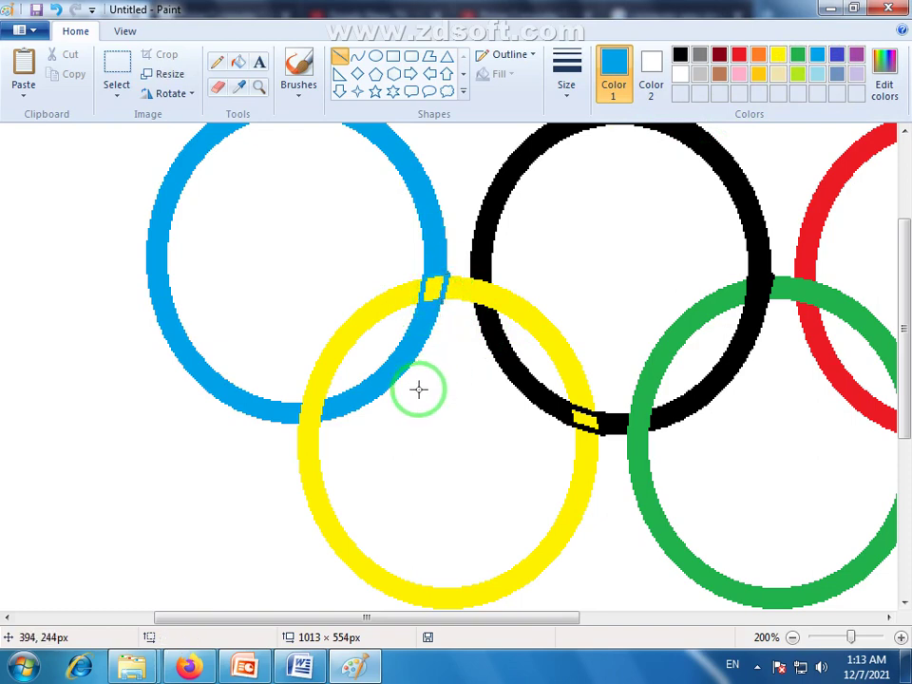
Fill the outlined blue and yellow crossing with blue and the outlined black and yellow crossing with black
click(239, 62)
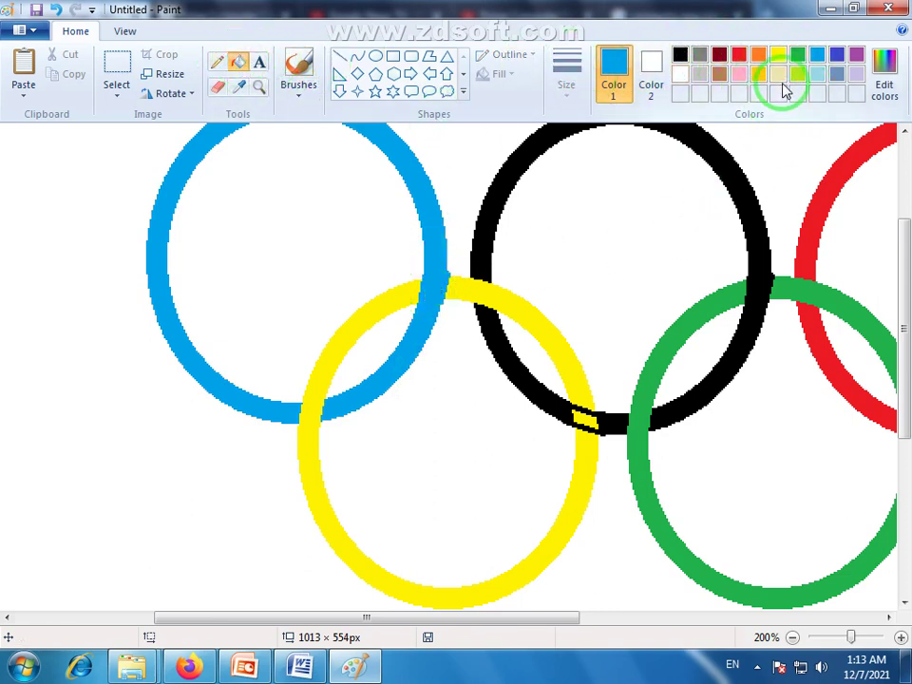
click(680, 50)
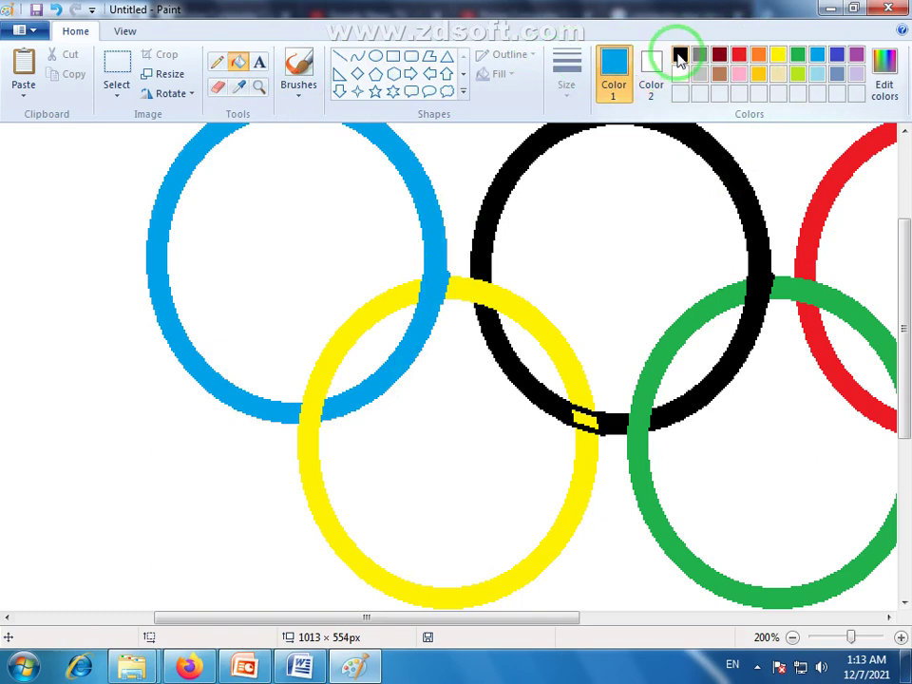
click(586, 418)
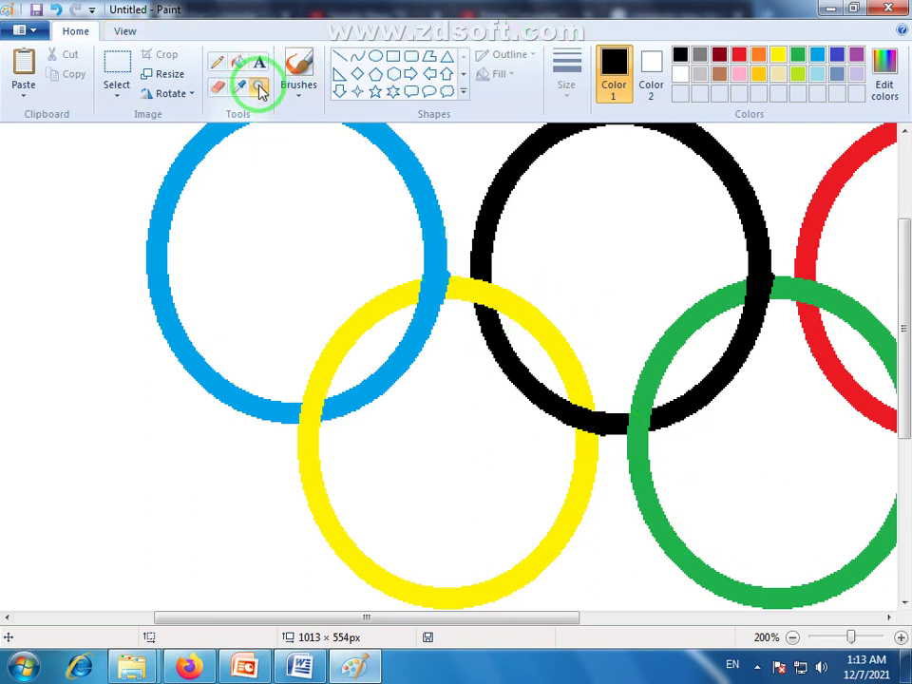
Select all five interlocked rings and move them to the upper-left area of the canvas
right_click(533, 299)
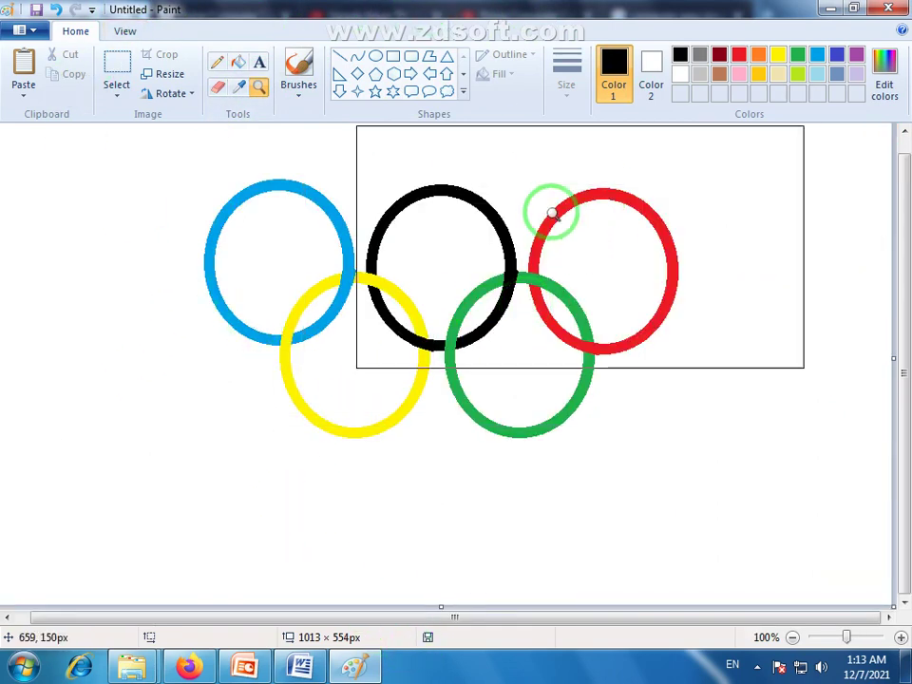
click(237, 63)
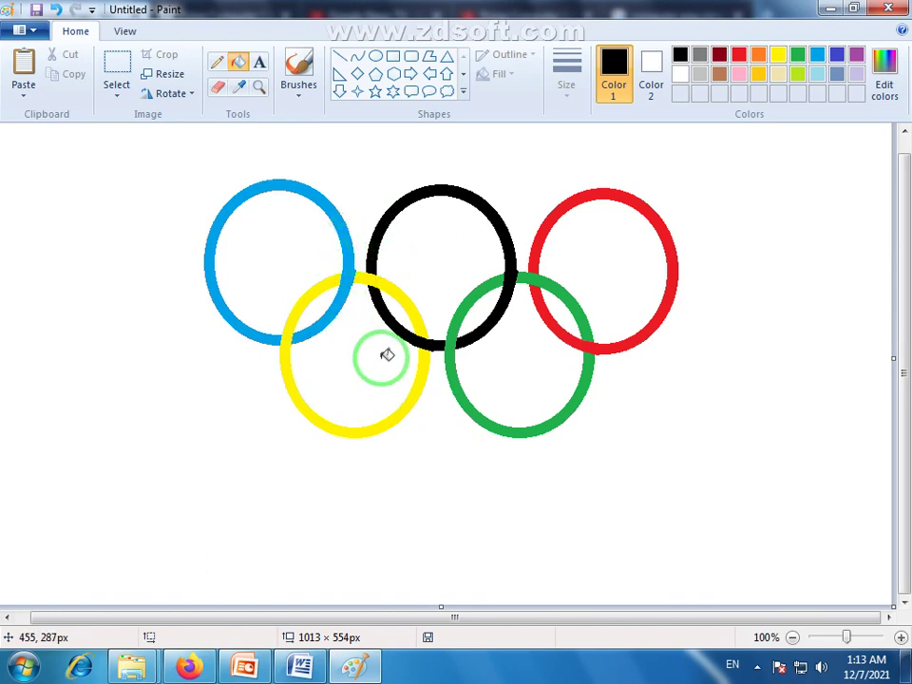
click(113, 88)
drag(191, 154, 689, 486)
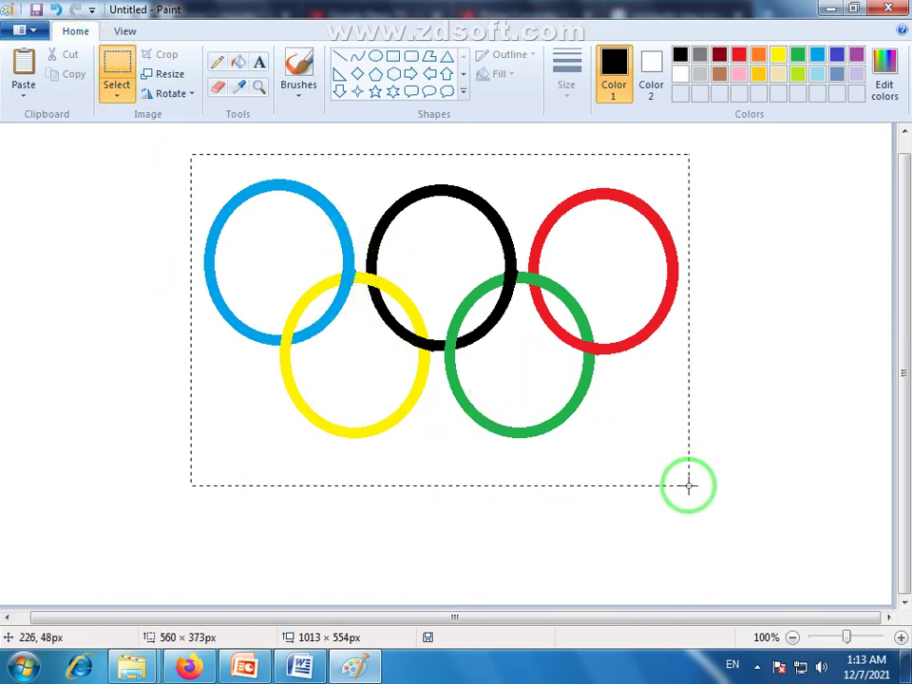
drag(527, 335, 337, 294)
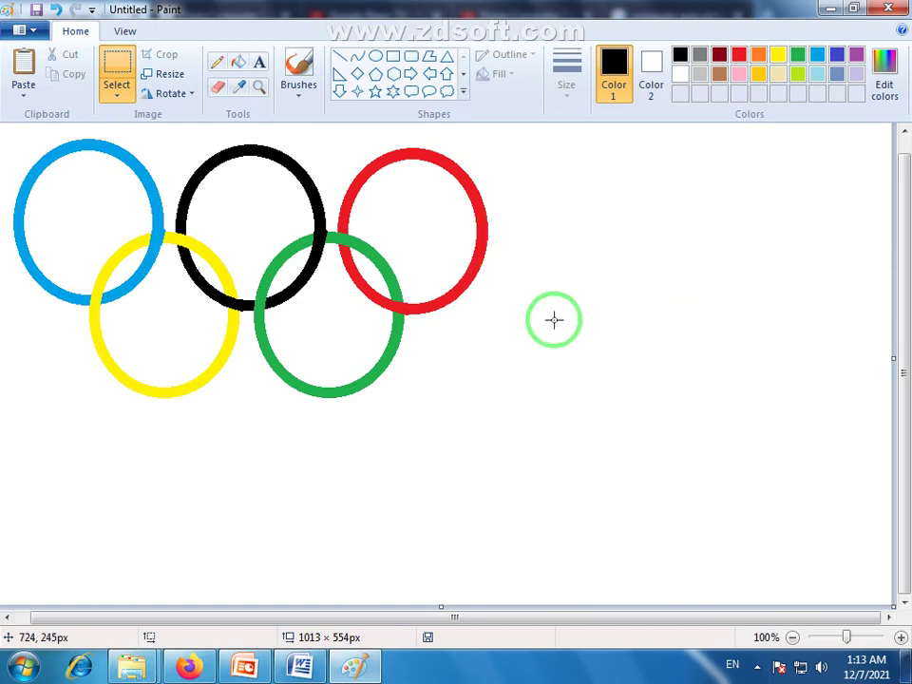
Draw a black oval with the second-thinnest outline in the empty area to the right of the interlocked rings
click(381, 59)
click(566, 91)
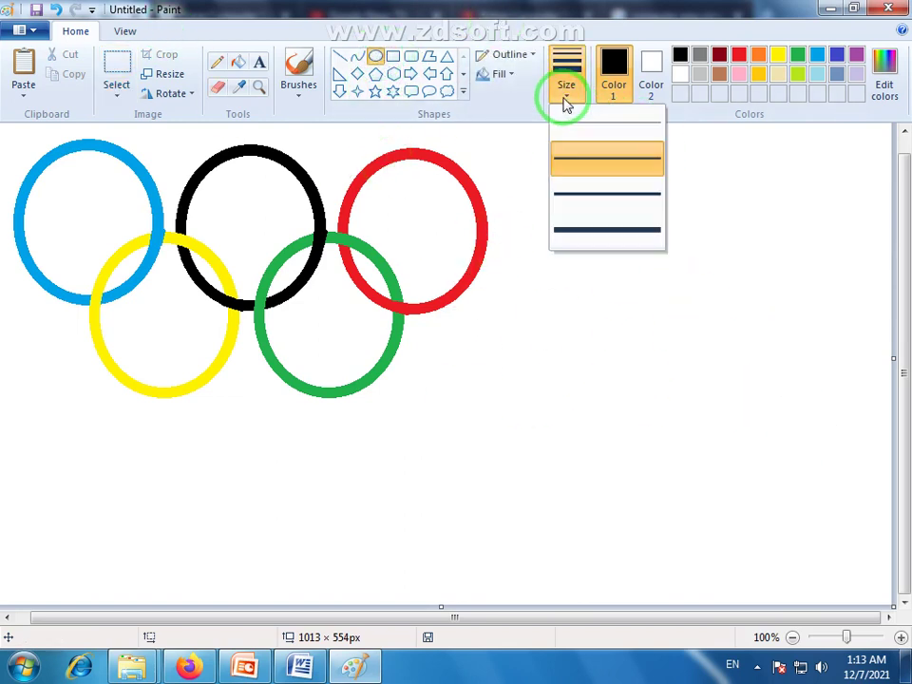
click(576, 145)
drag(622, 303, 727, 421)
click(693, 446)
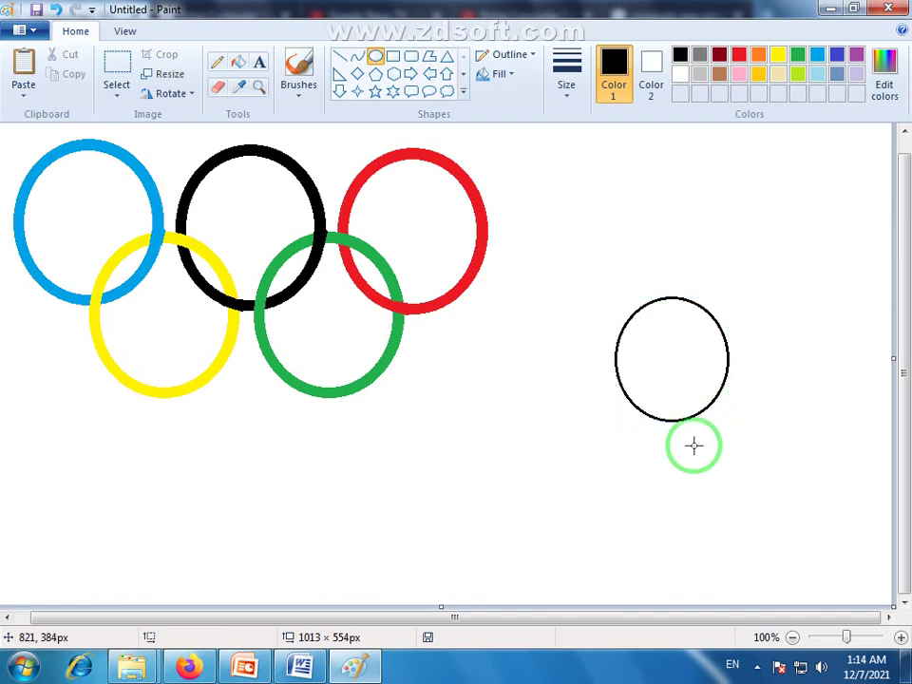
Select the thin black oval and place overlapping copies above, below, left and right of it to form a four-petal flower
click(116, 68)
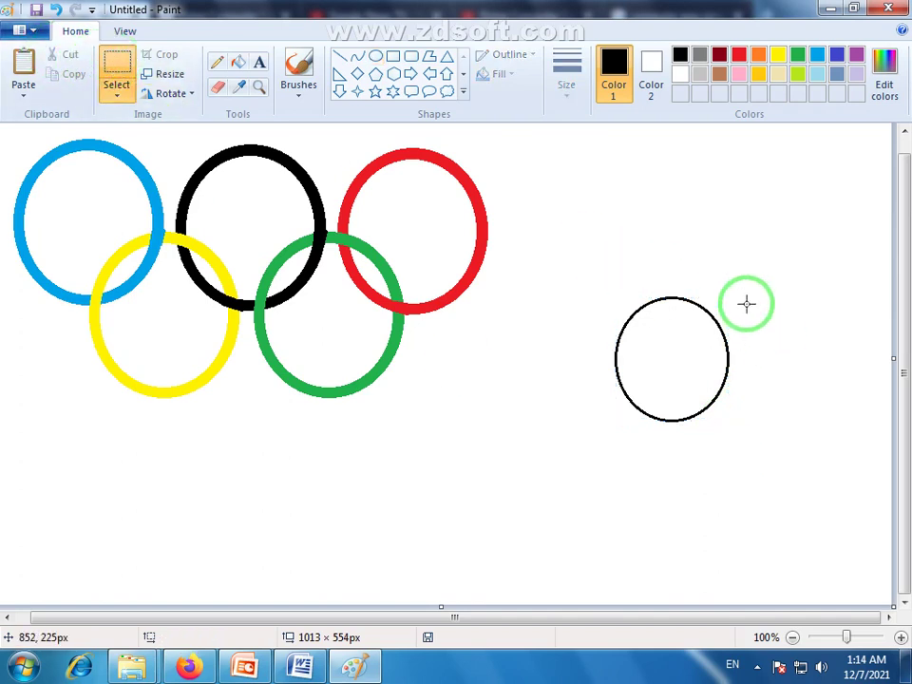
drag(735, 283, 604, 436)
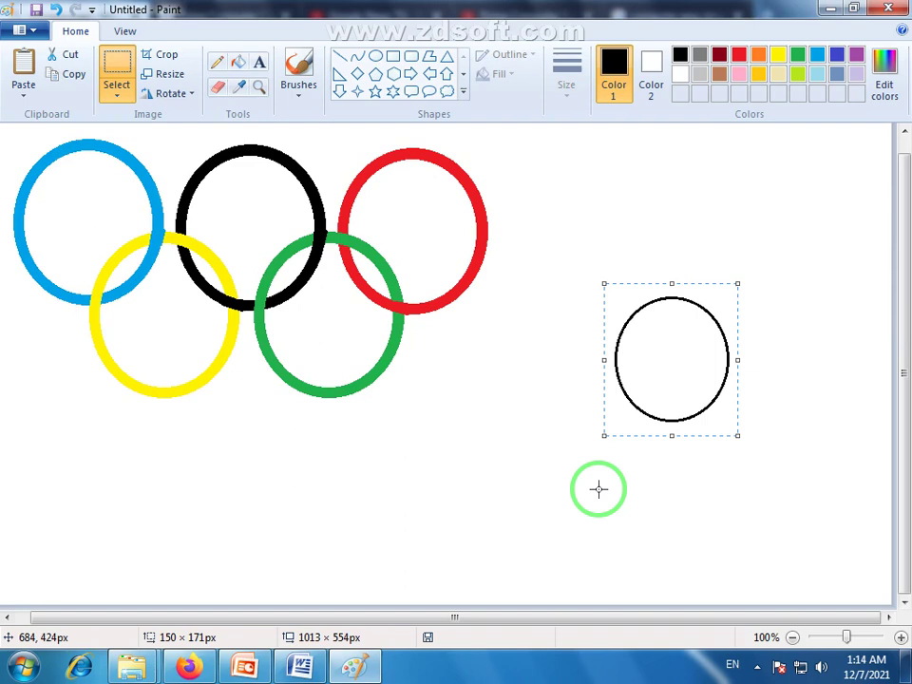
drag(674, 368, 675, 463)
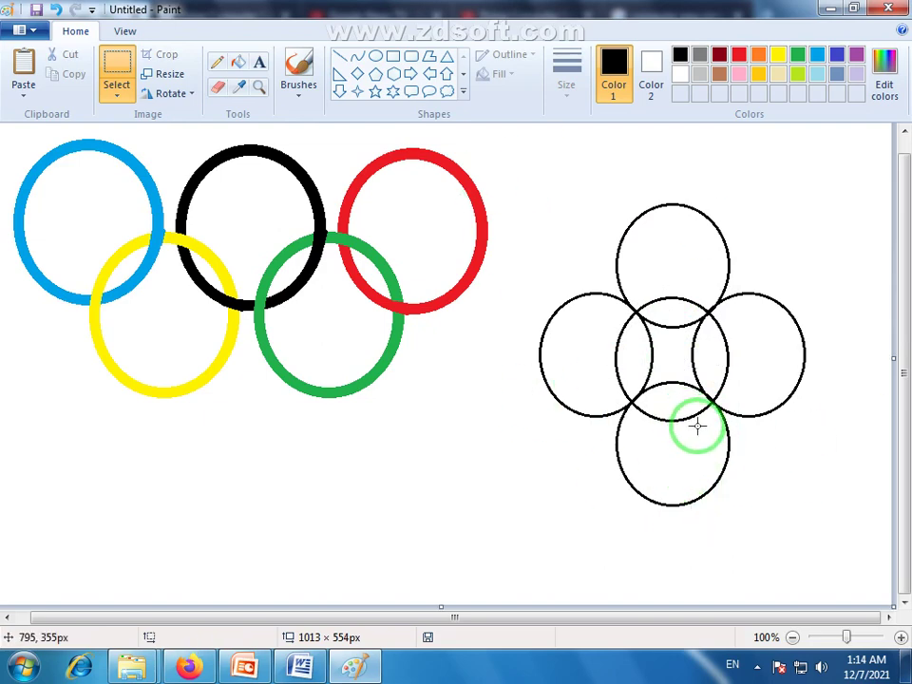
Fill the outer part of all four flower petals with red
click(740, 54)
click(238, 63)
click(656, 240)
click(597, 356)
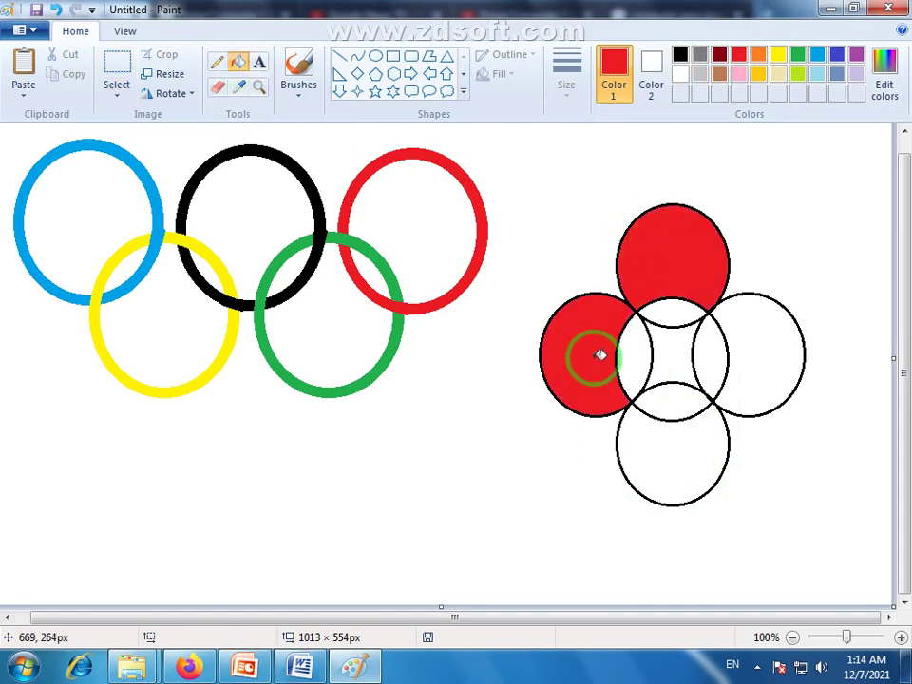
click(701, 433)
click(758, 373)
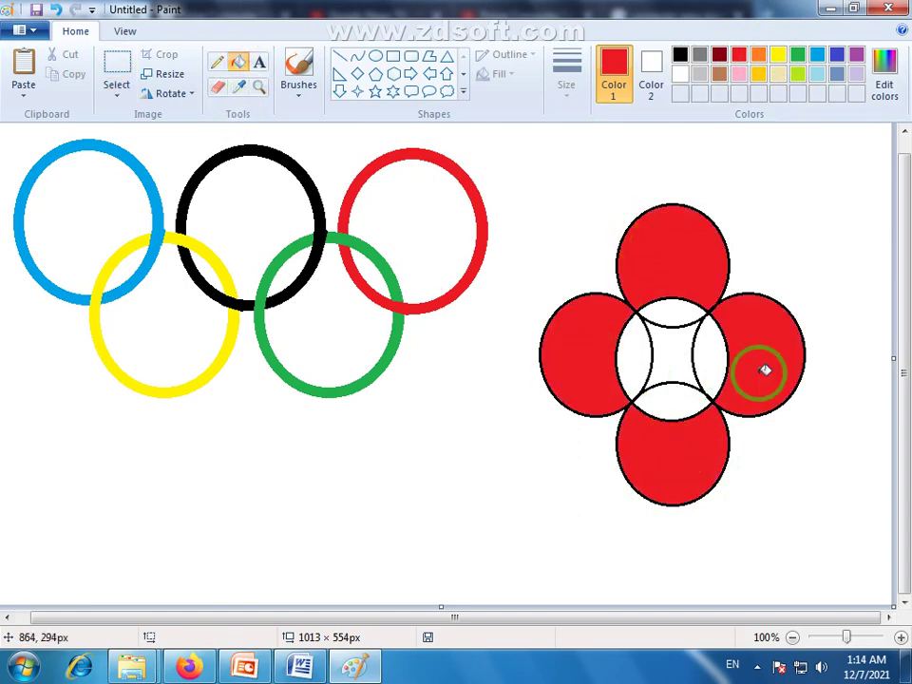
Fill the four overlaps between the petals and the central oval with green, and the flower's centre with yellow
click(797, 54)
click(717, 335)
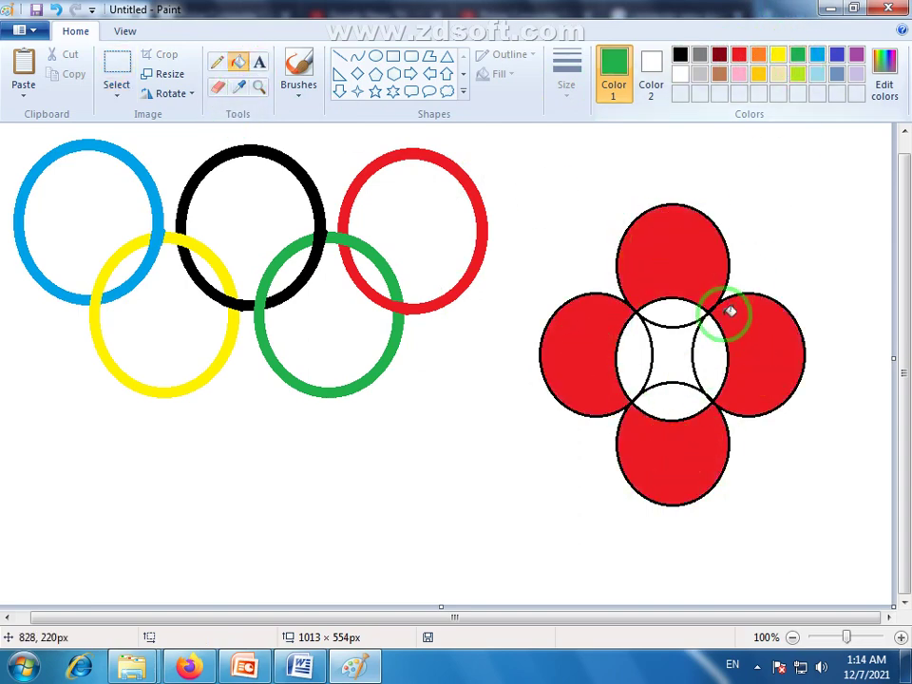
key(ctrl+z)
click(632, 347)
click(676, 315)
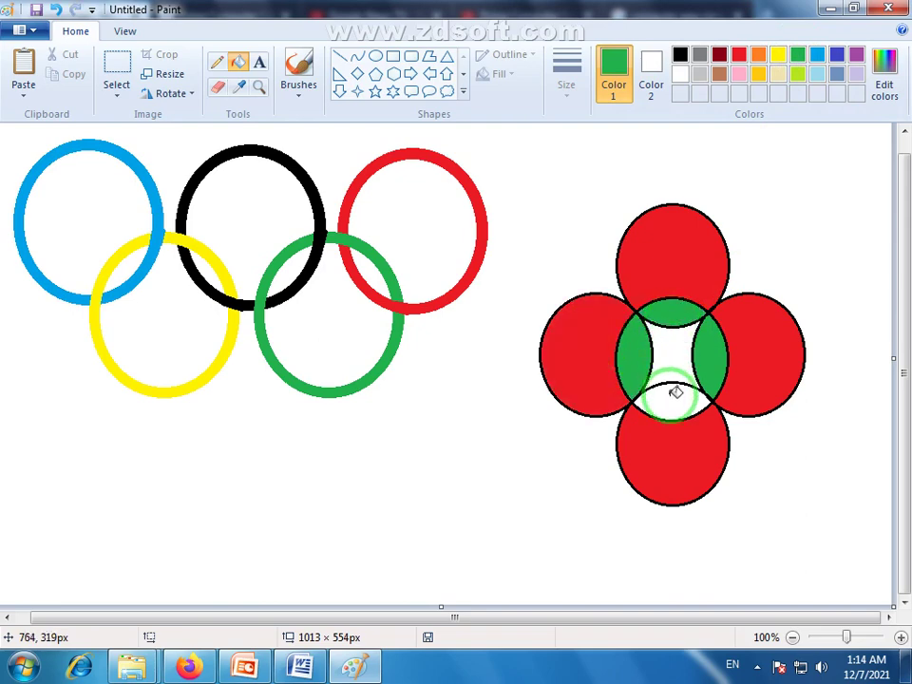
click(676, 390)
click(777, 55)
click(686, 350)
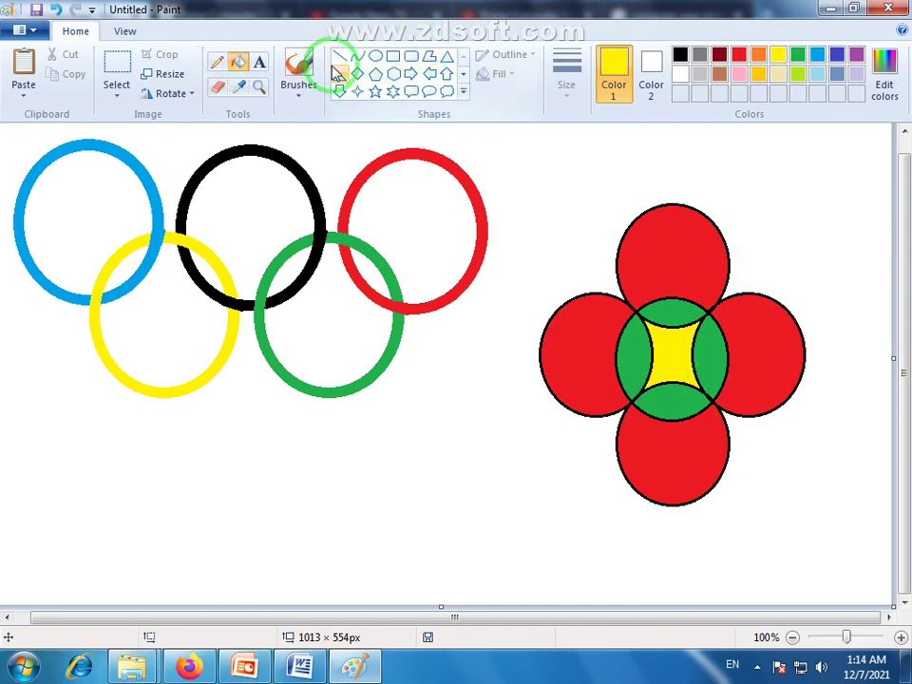
click(114, 61)
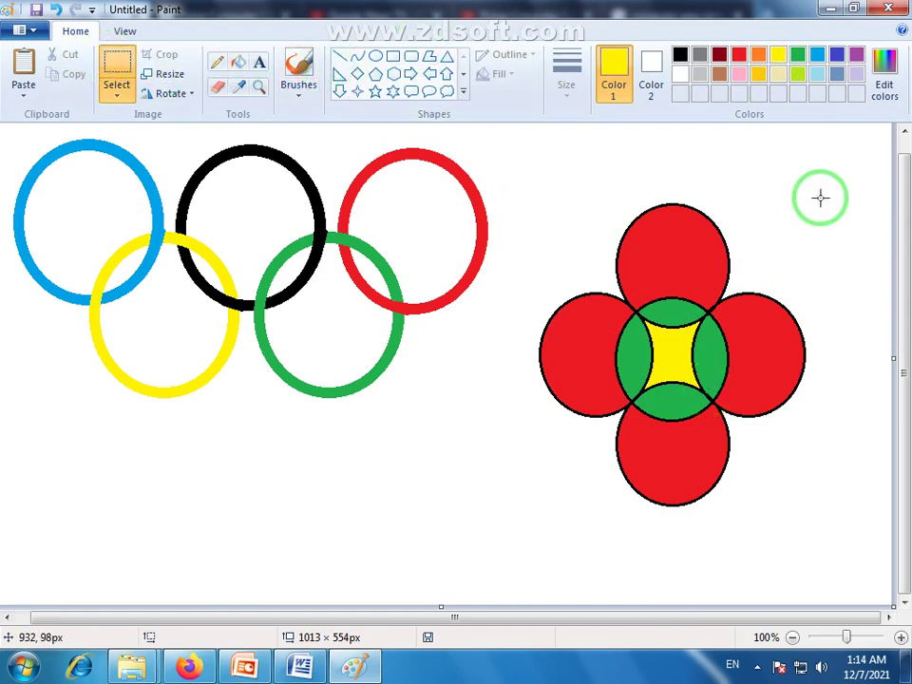
drag(807, 180, 518, 523)
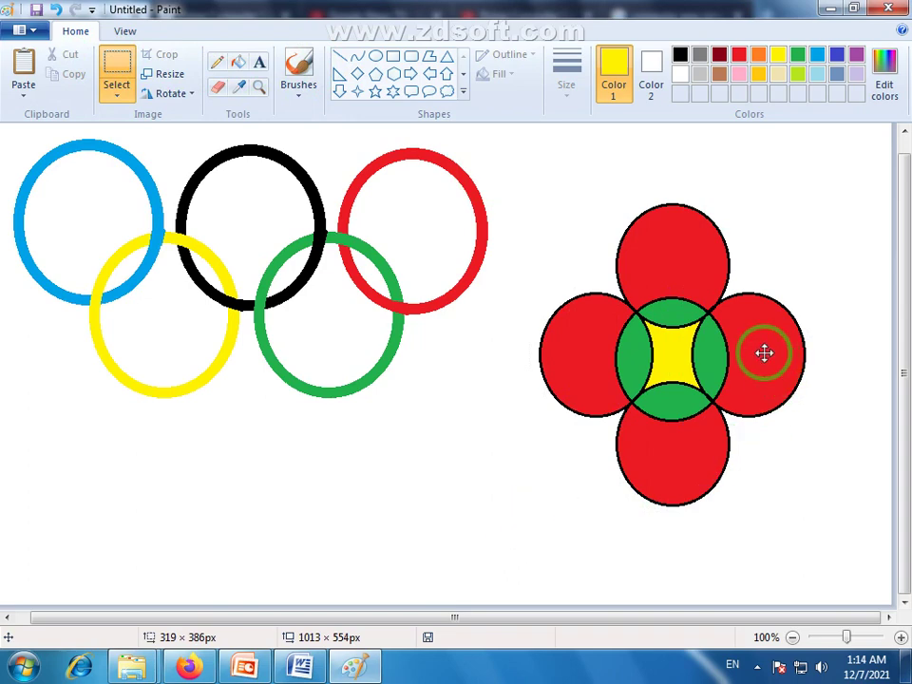
drag(808, 180, 715, 314)
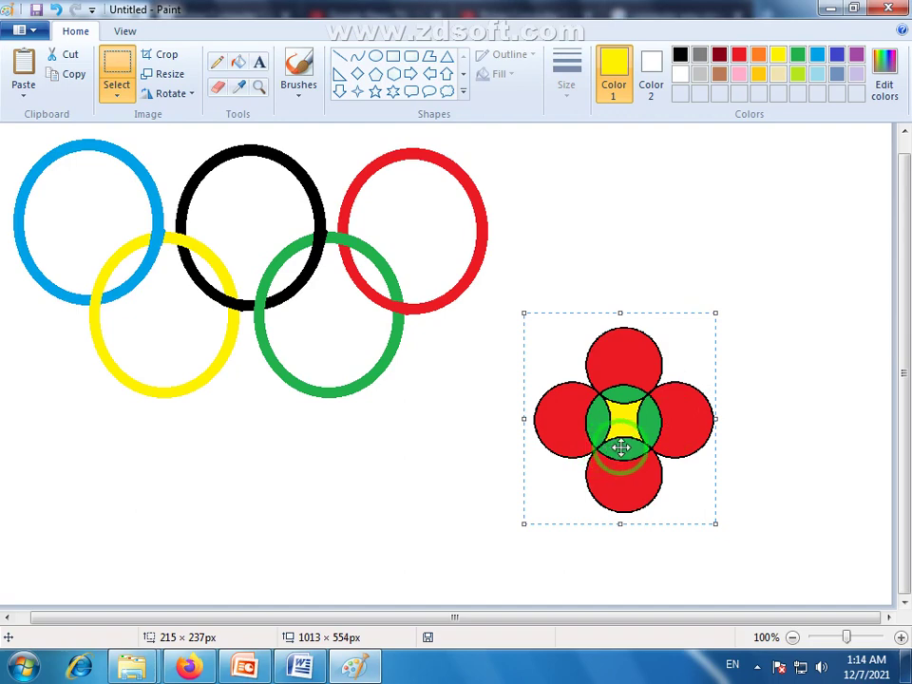
drag(620, 411, 751, 289)
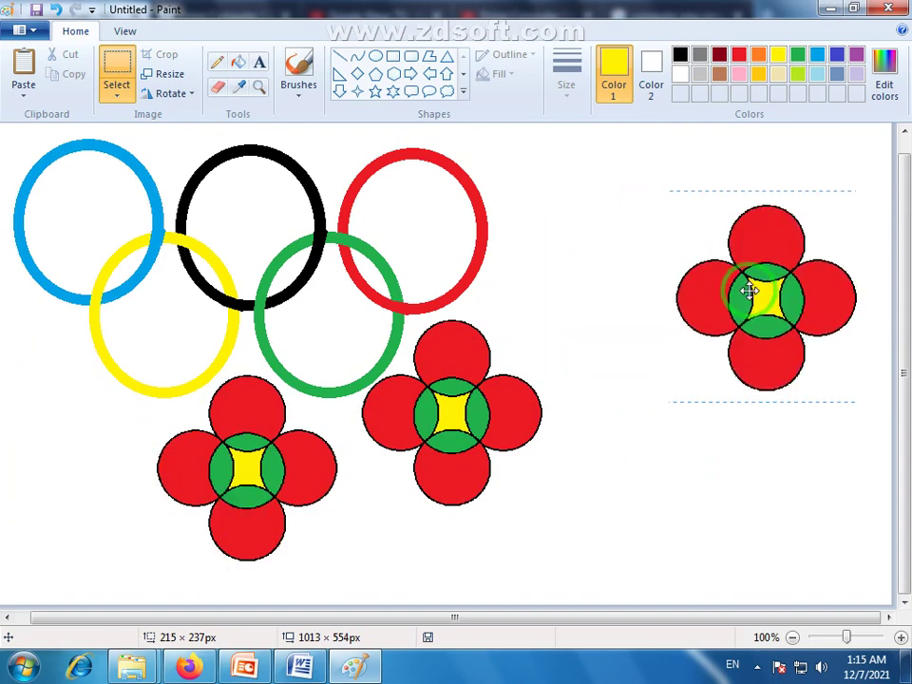
key(Delete)
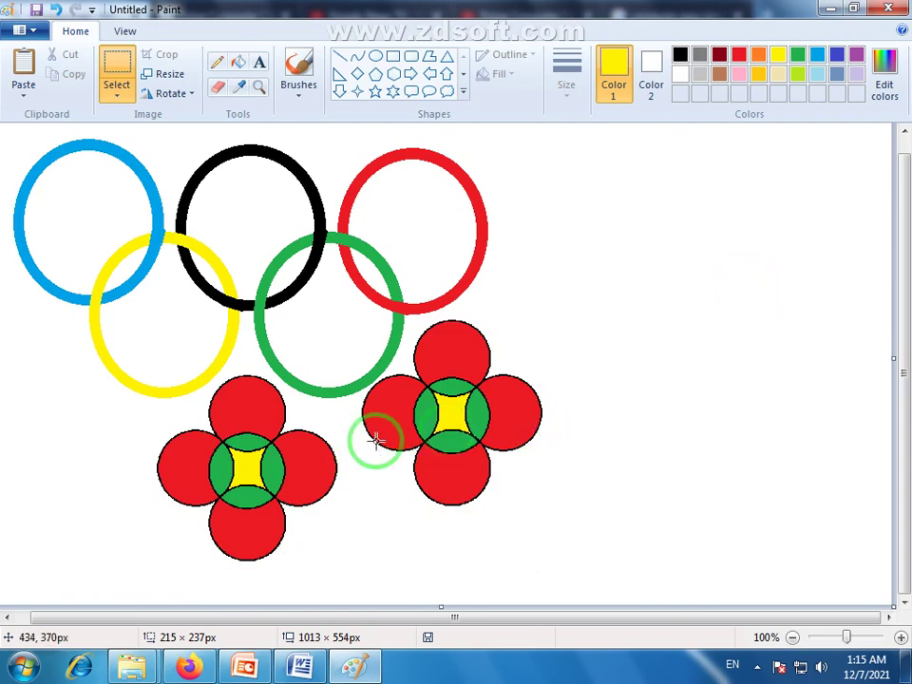
key(Delete)
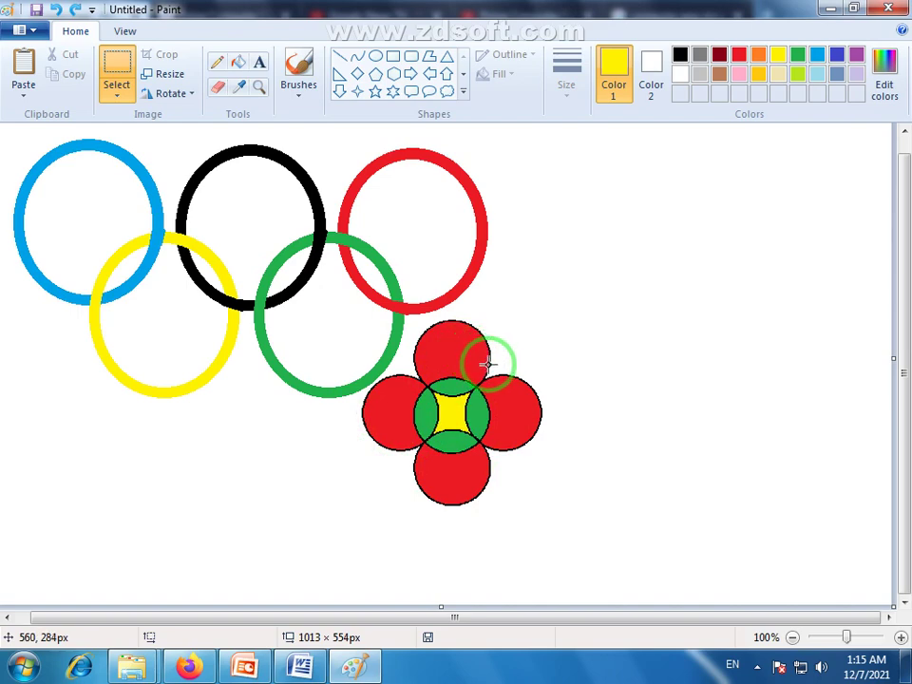
key(ctrl+z)
Select the whole flower, shrink the selection to about 156 × 163 px and move it toward the canvas's lower-right area
drag(833, 190, 511, 550)
drag(835, 191, 648, 406)
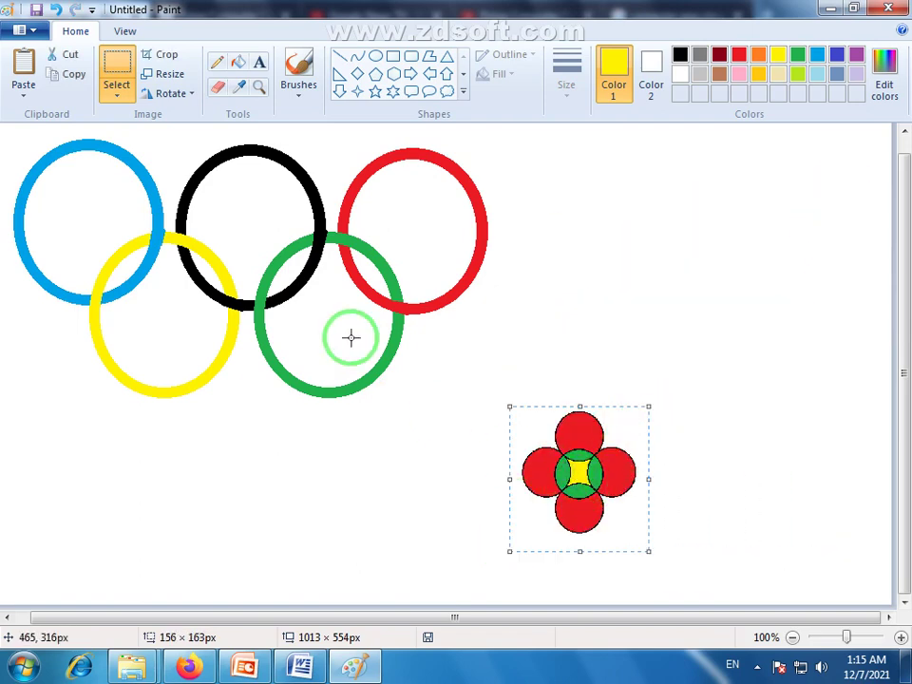
drag(581, 475, 698, 477)
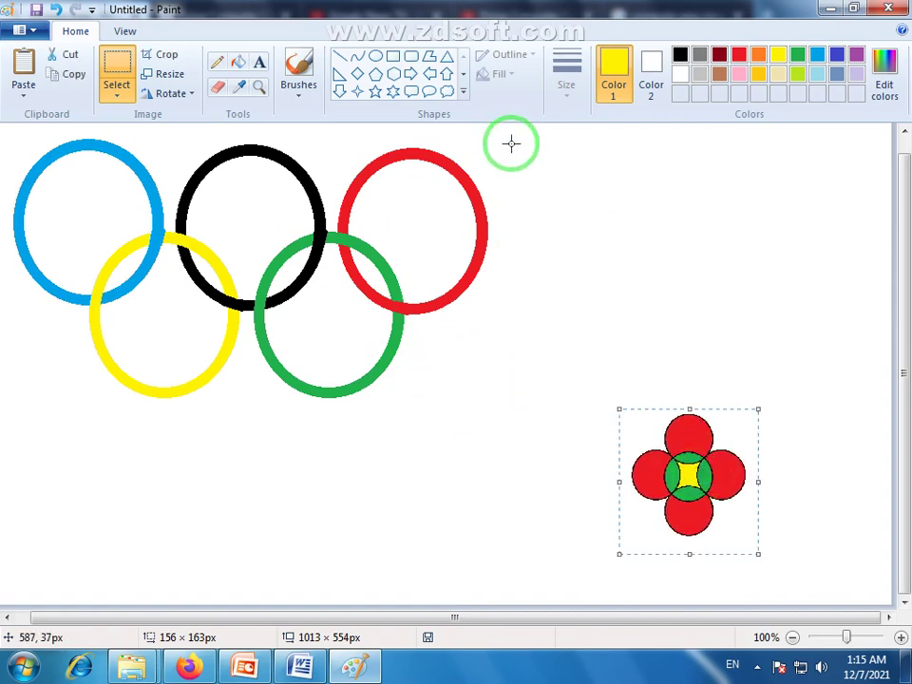
Move the five rings to the upper middle of the canvas and arrange three copies of the small flower along their lower side
drag(512, 134, 8, 406)
drag(110, 303, 265, 316)
drag(777, 407, 611, 574)
drag(706, 509, 420, 444)
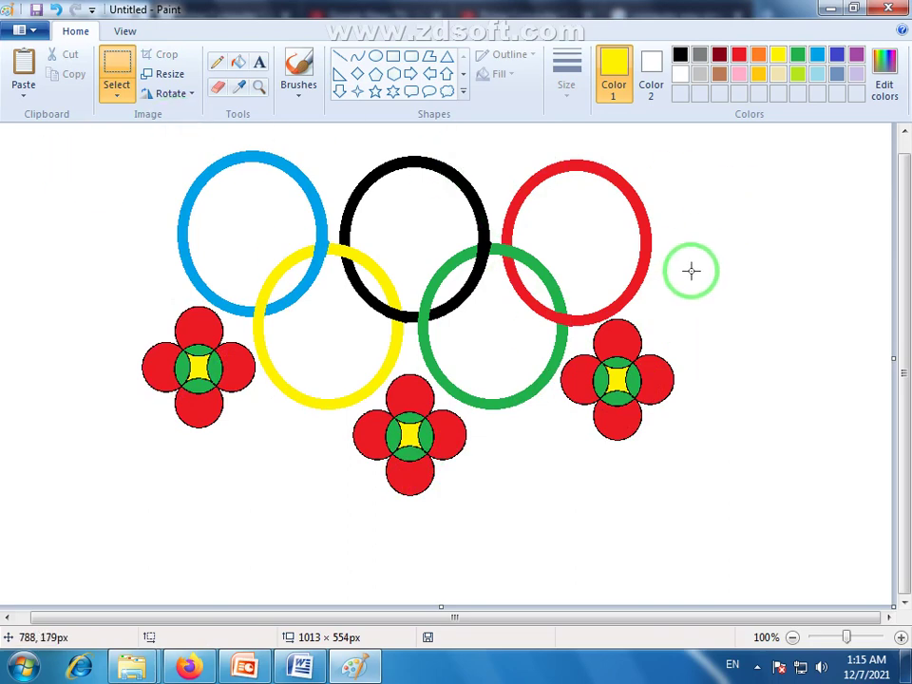
Open the Snipping Tool and capture the area containing the rings and the three flowers
click(341, 60)
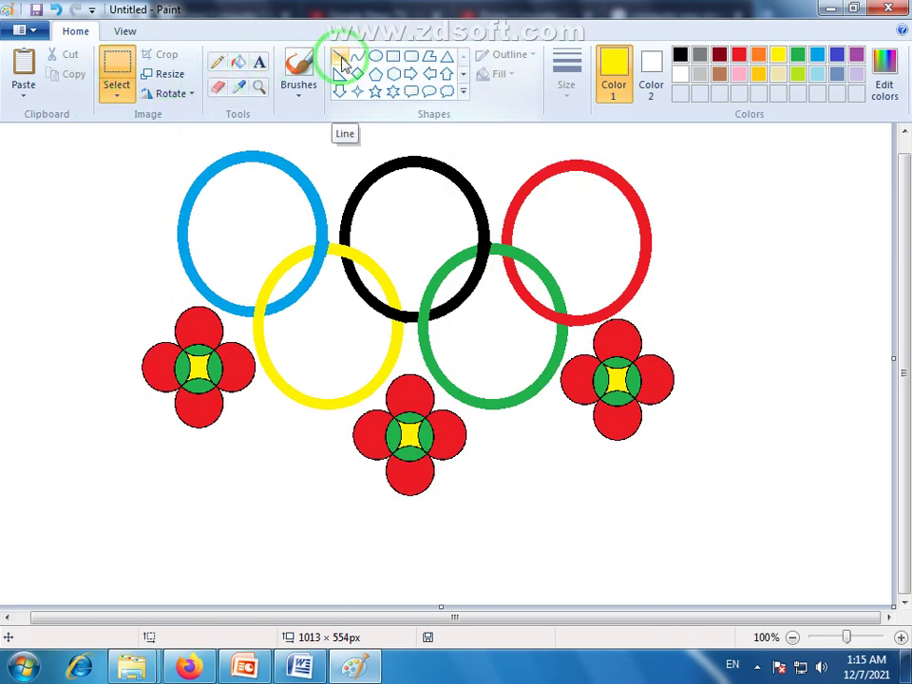
click(23, 668)
click(78, 455)
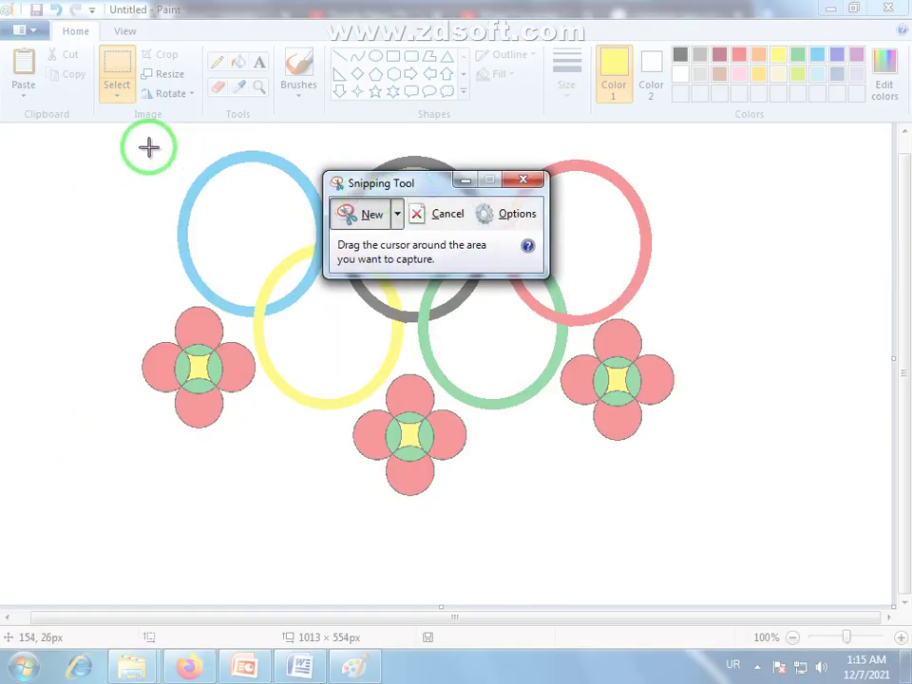
mouse_move(124, 140)
mouse_down()
mouse_move(220, 411)
mouse_move(661, 524)
mouse_move(686, 502)
mouse_up()
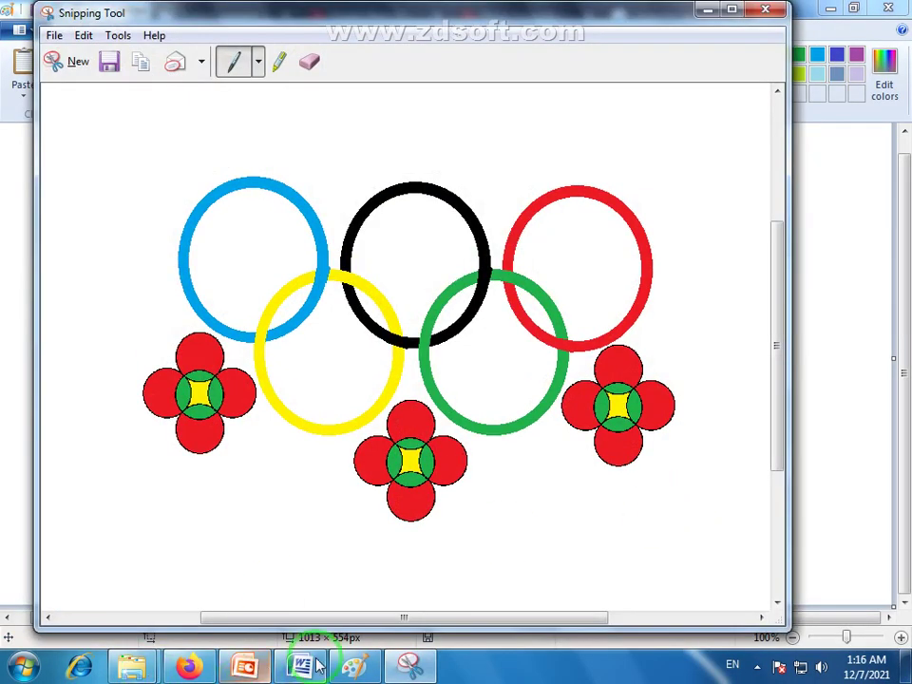
Switch to PowerPoint, paste the captured drawing onto slide 2 and move it to the blank upper-left area of the slide
click(247, 667)
right_click(356, 206)
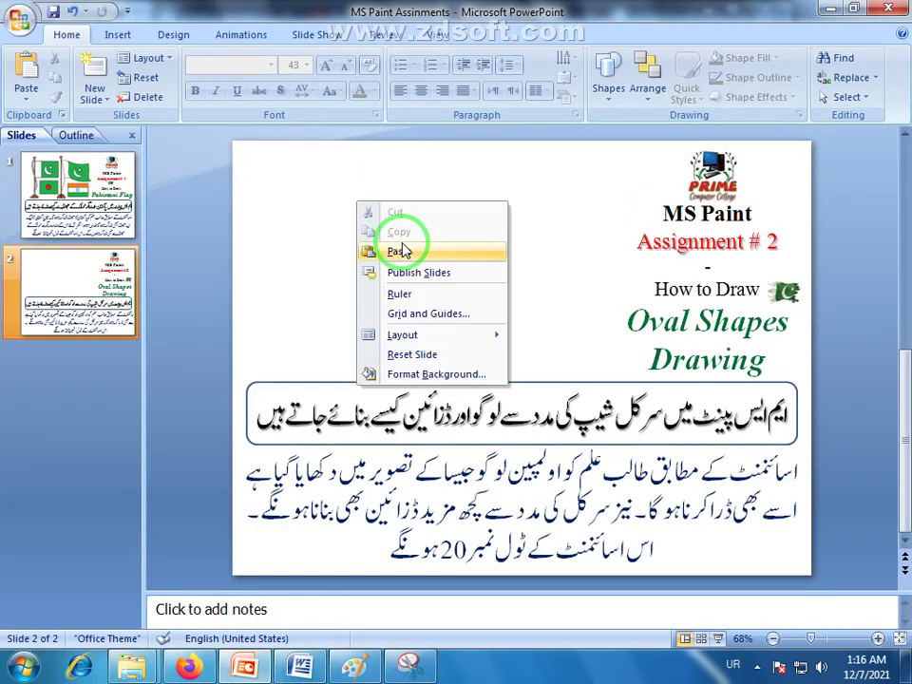
click(399, 240)
drag(575, 347, 491, 253)
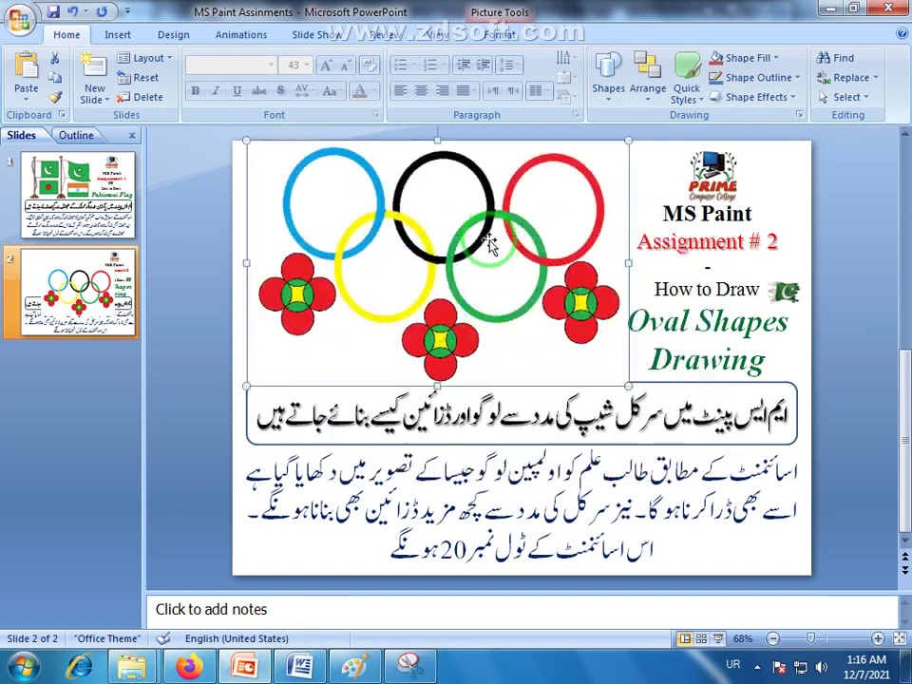
Shrink the pasted picture slightly and nudge it to fit above the outlined Urdu heading and beside the title, leaving it deselected
drag(628, 386, 619, 379)
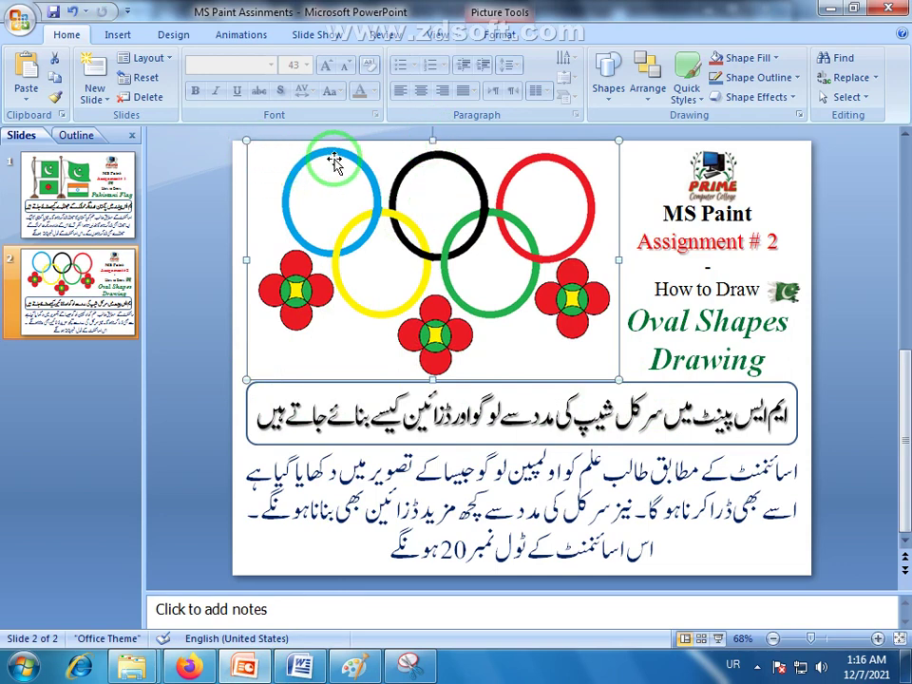
drag(422, 226, 424, 230)
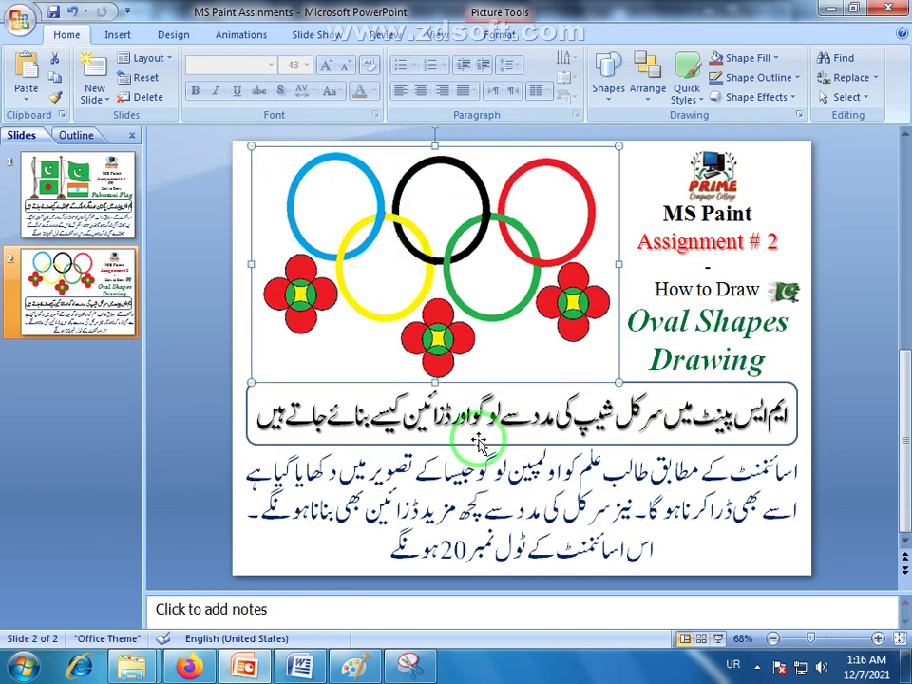
drag(620, 384, 614, 381)
key(Right)
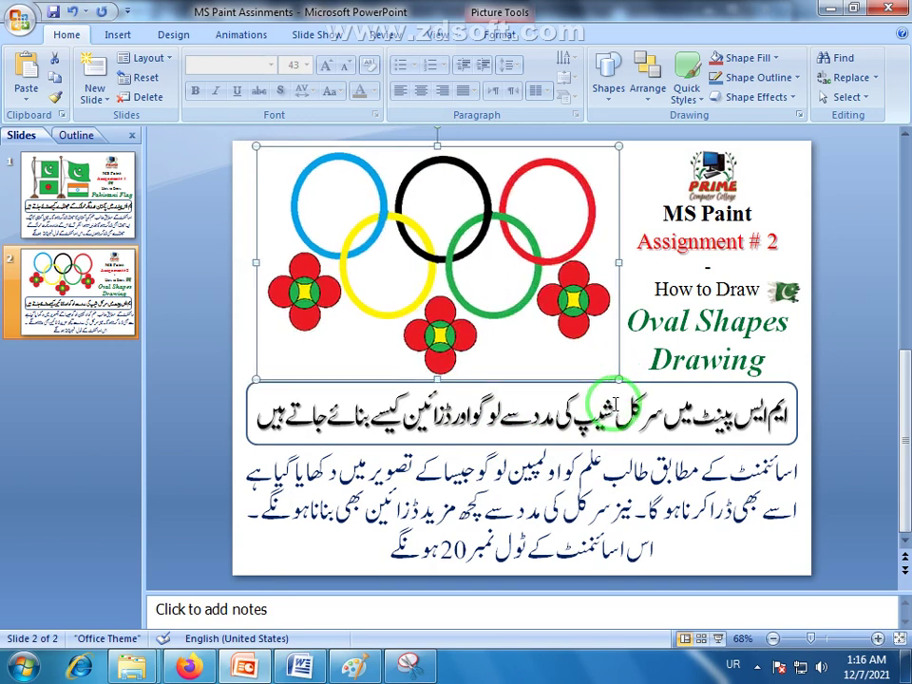
click(844, 375)
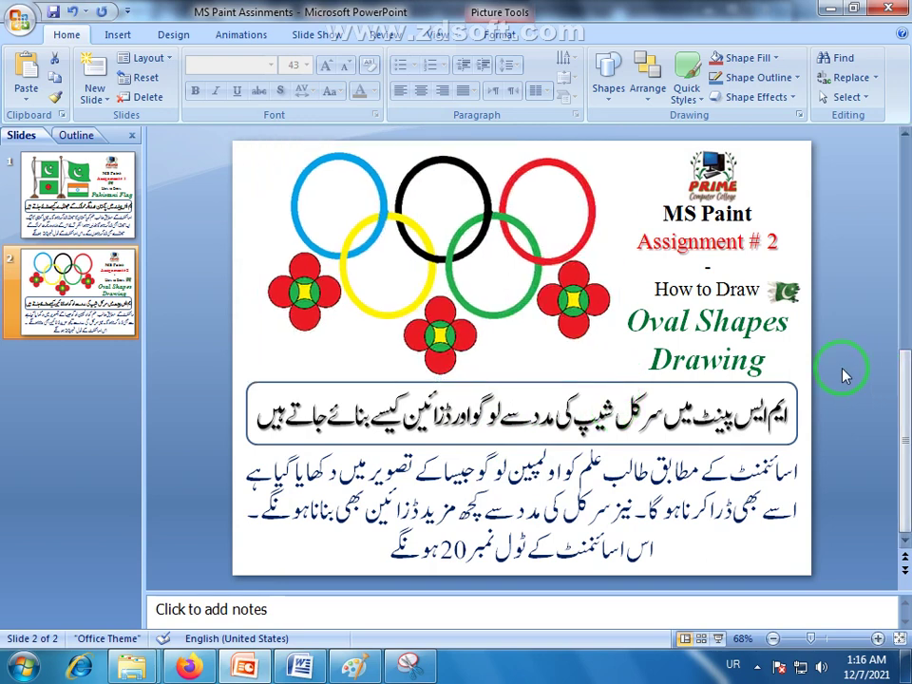